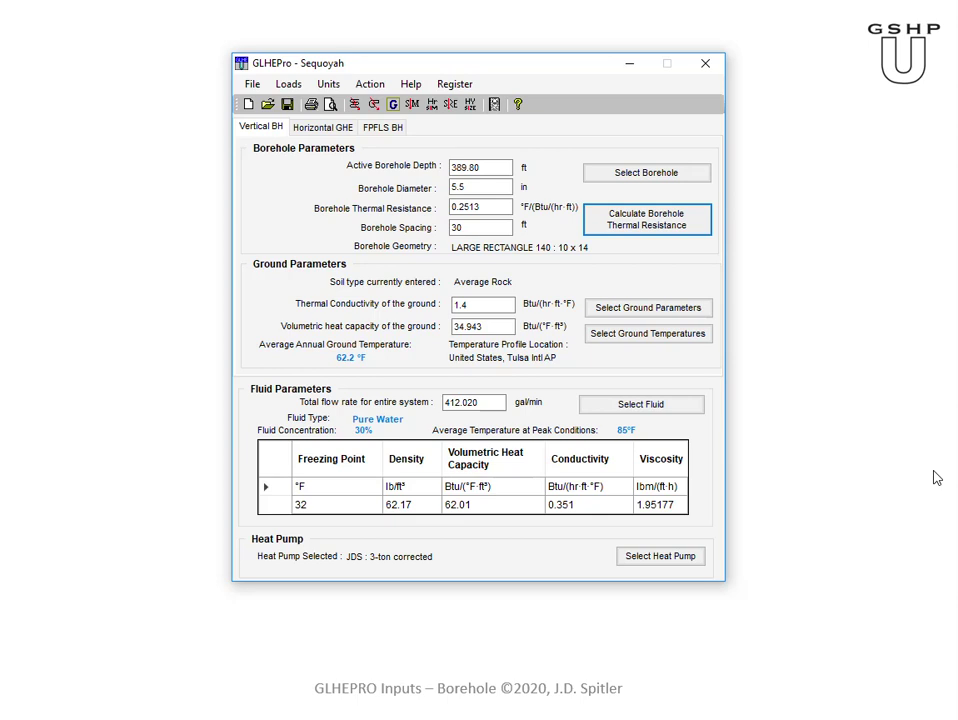
Step: Open the borehole resistance calculator, showing soil 1.4, grout 0.4 and pipe 0.2247 conductivities
left_click(667, 223)
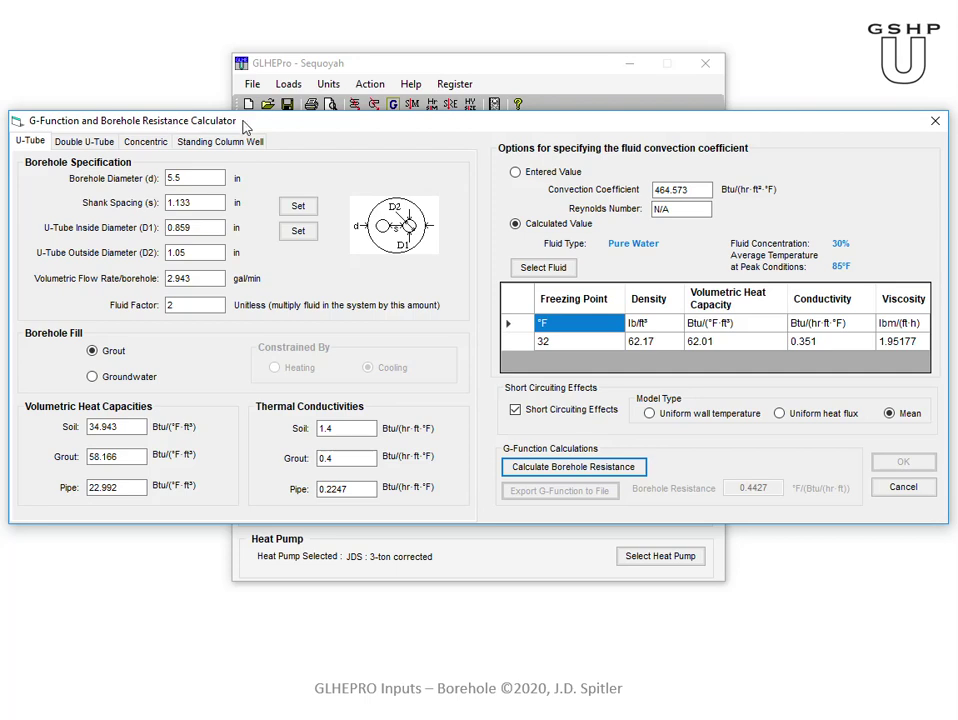
left_click_drag(247, 122, 245, 123)
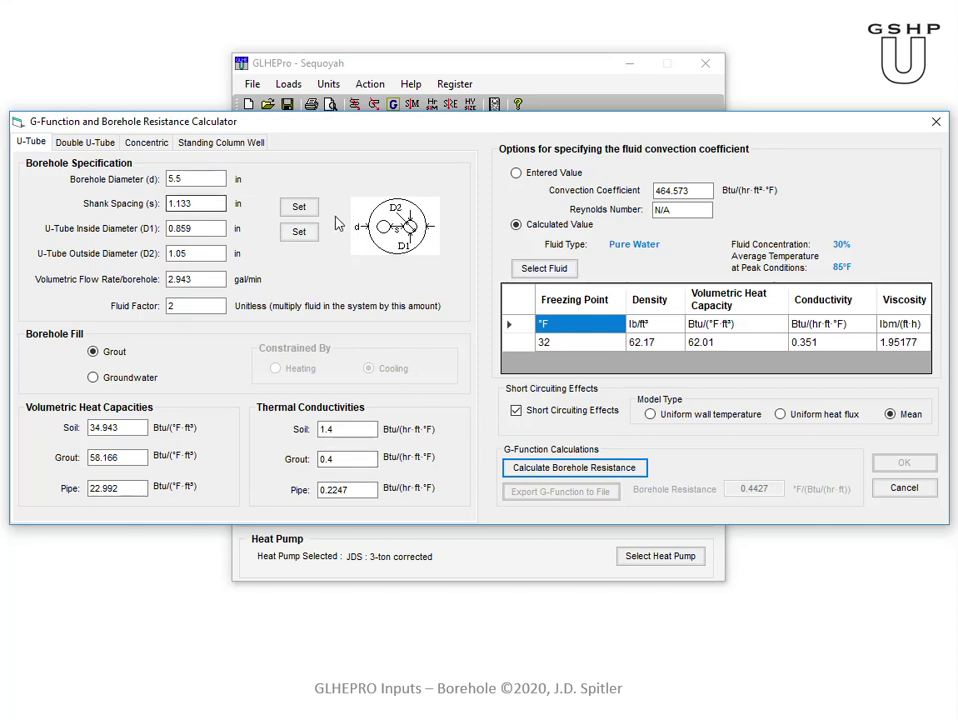
Step: Choose 3/4-inch SDR-11 U-tube pipe and shank spacing B (1.1333 in)
left_click(298, 233)
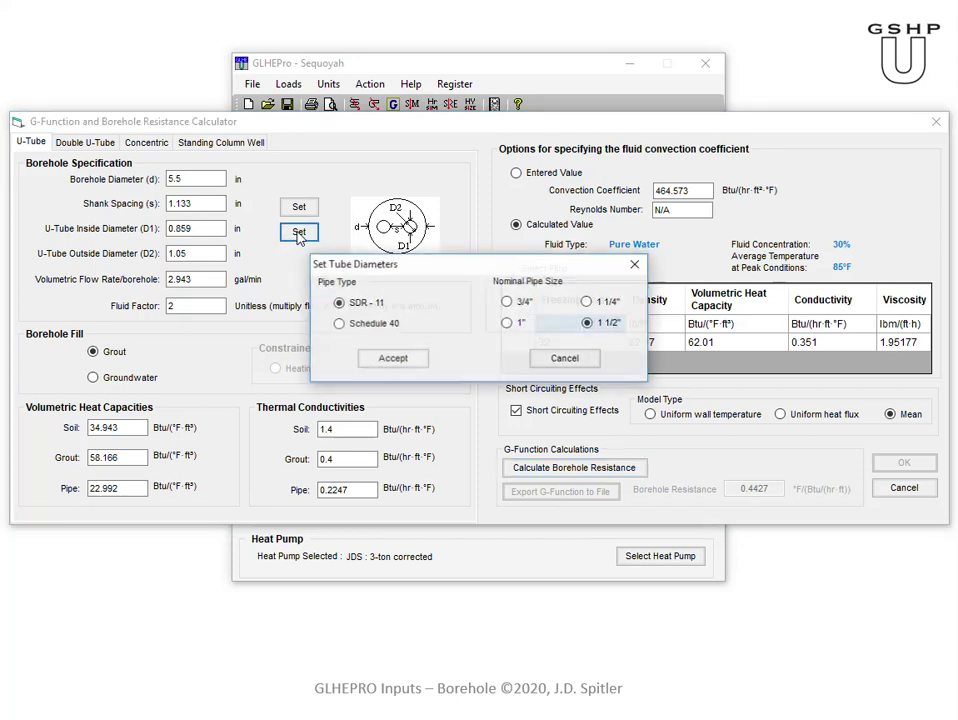
left_click(506, 303)
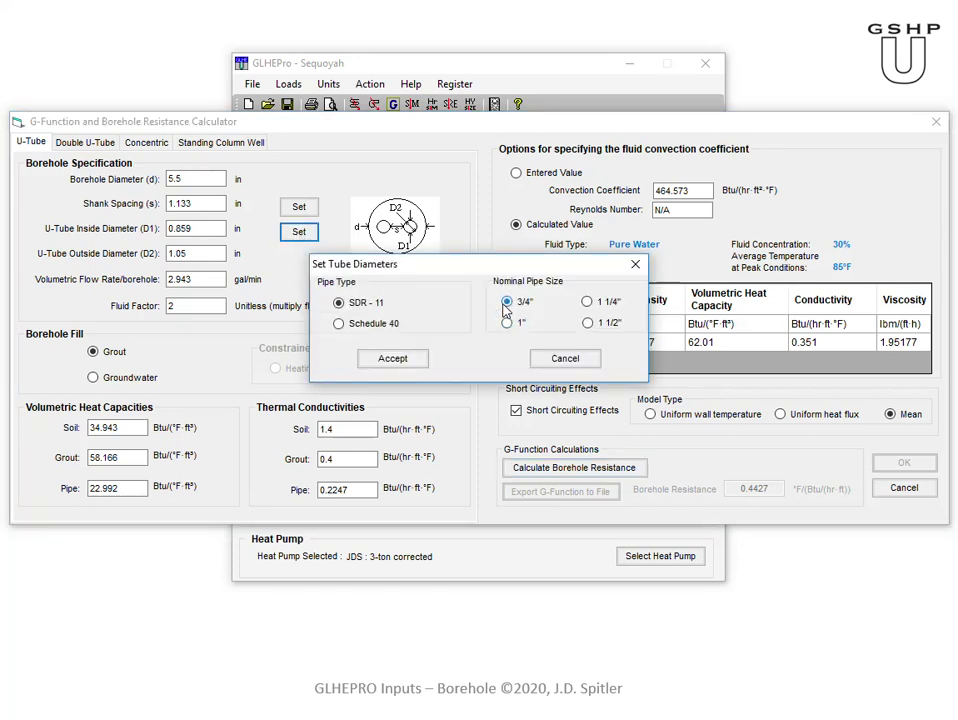
left_click(370, 364)
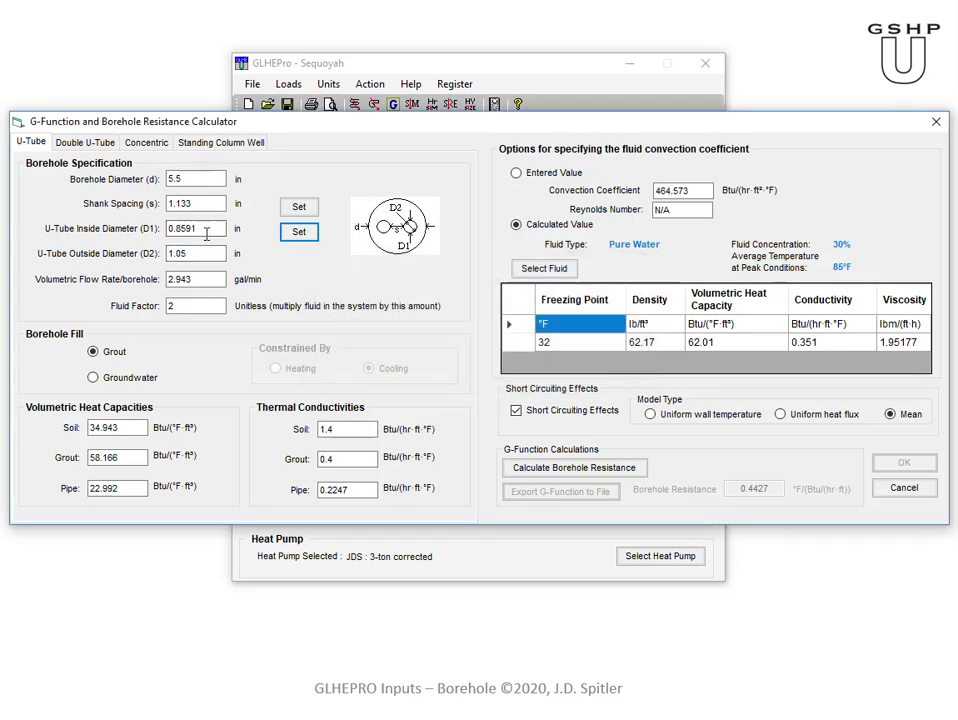
left_click(298, 208)
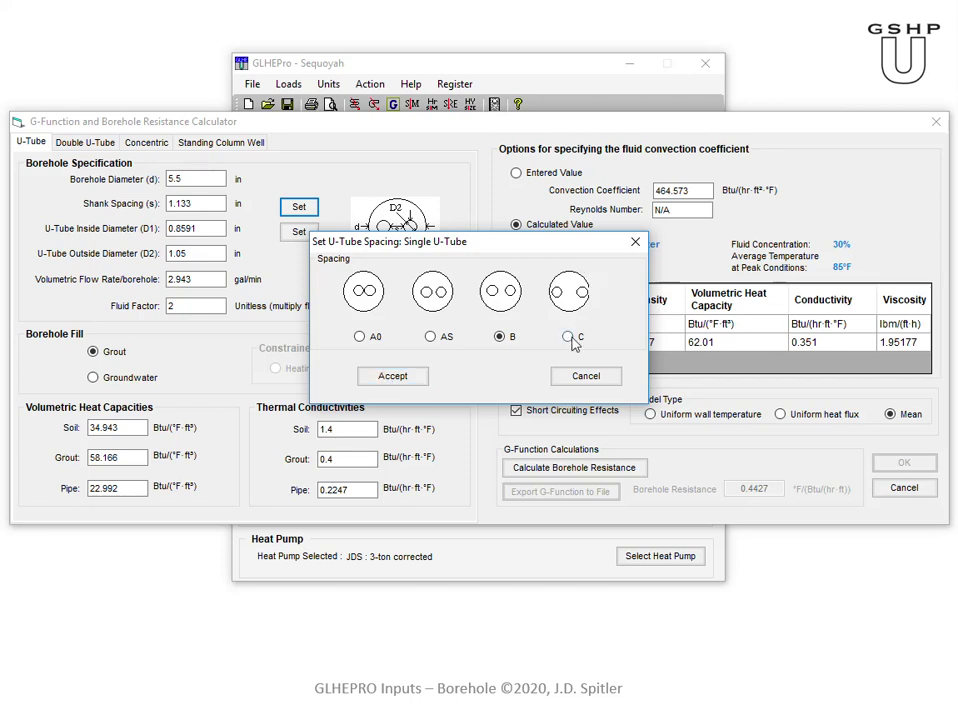
left_click(400, 387)
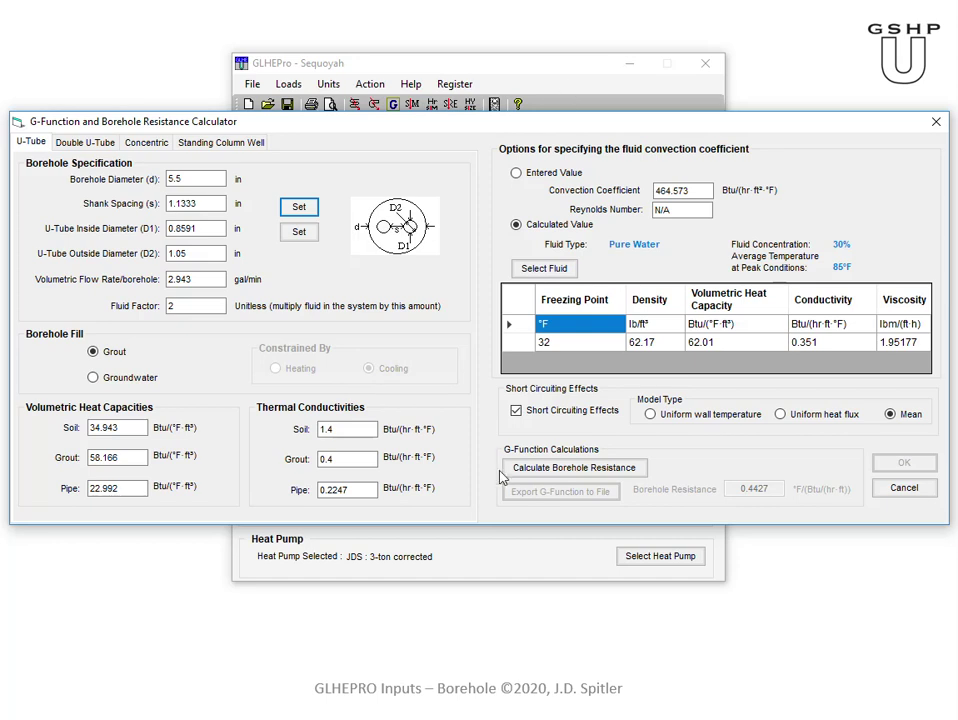
Step: Calculate the 0.4427 borehole resistance and return it to the main borehole page
left_click(537, 474)
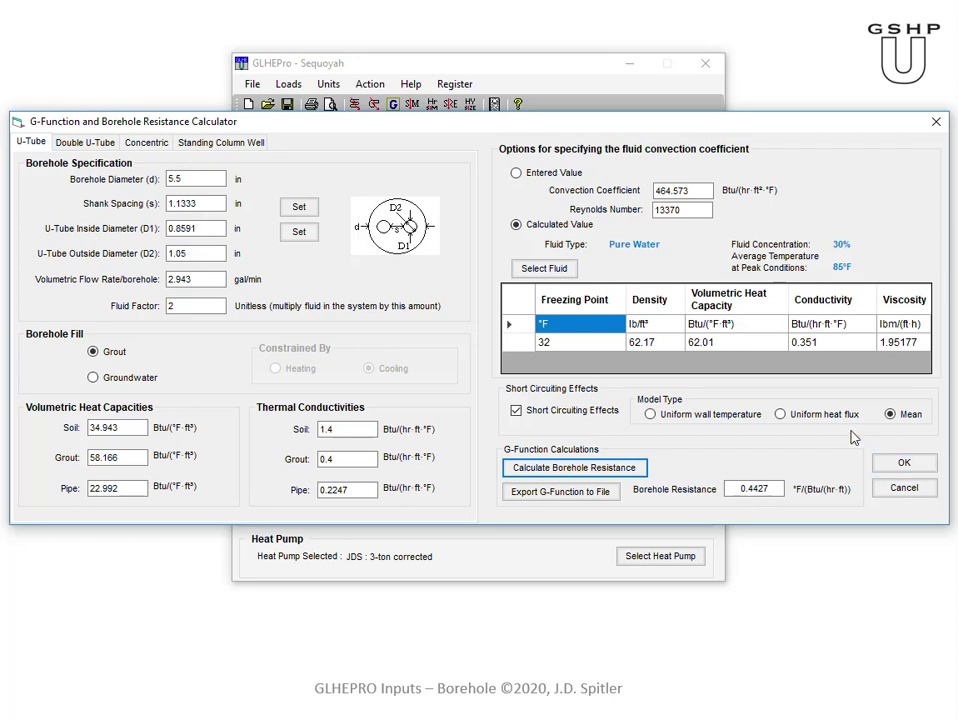
left_click(914, 471)
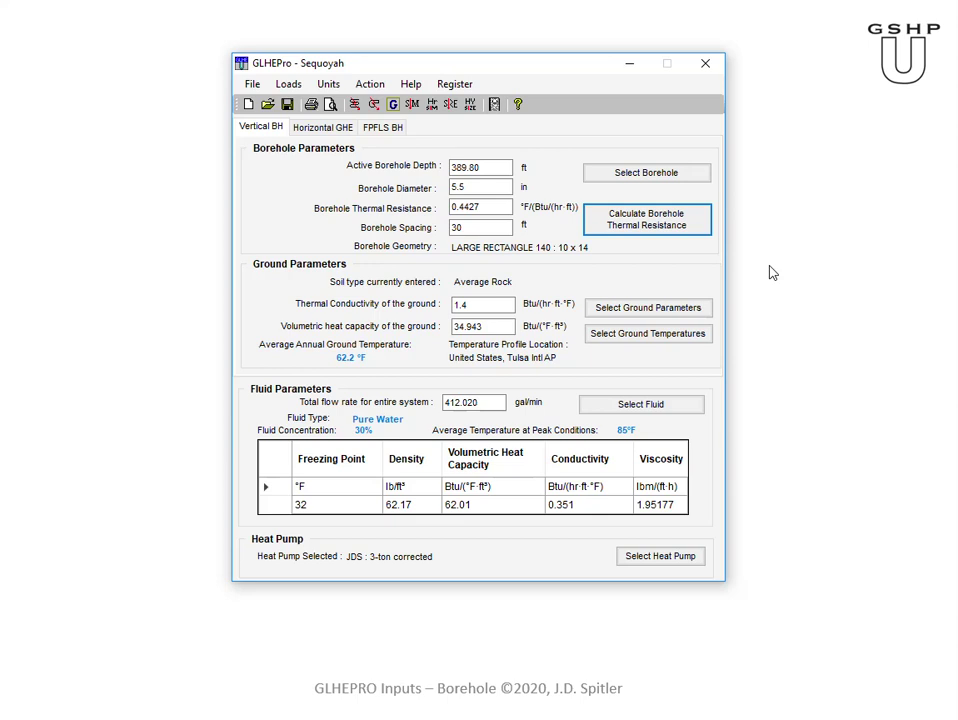
Step: Size the field with a 40 °F minimum entering fluid temperature, yielding 440.94 ft boreholes
left_click(450, 104)
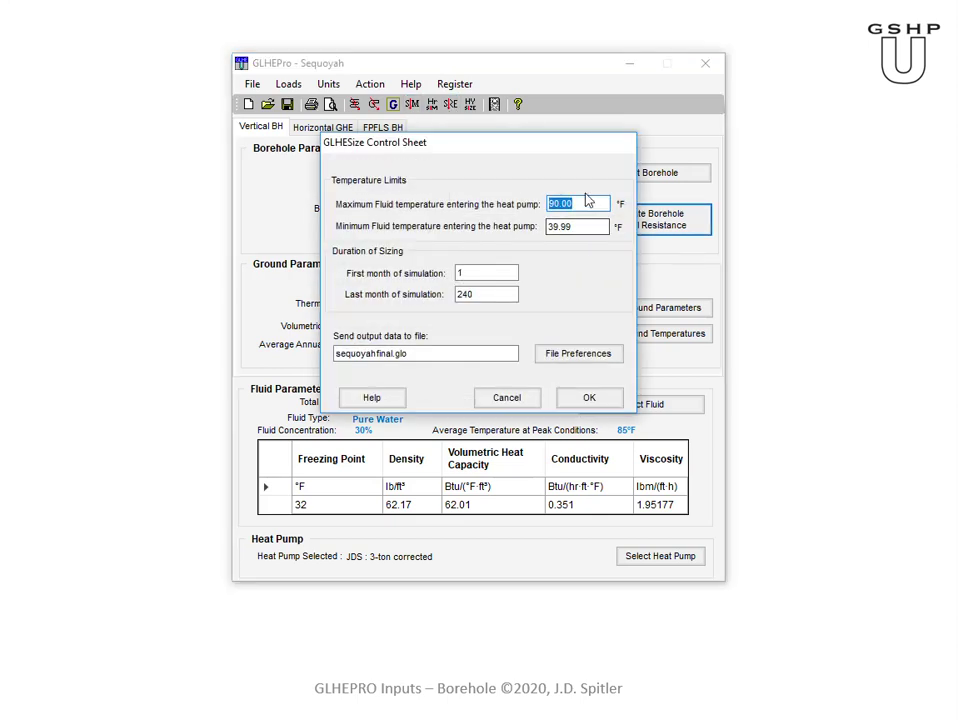
left_click_drag(594, 228, 513, 226)
type("40")
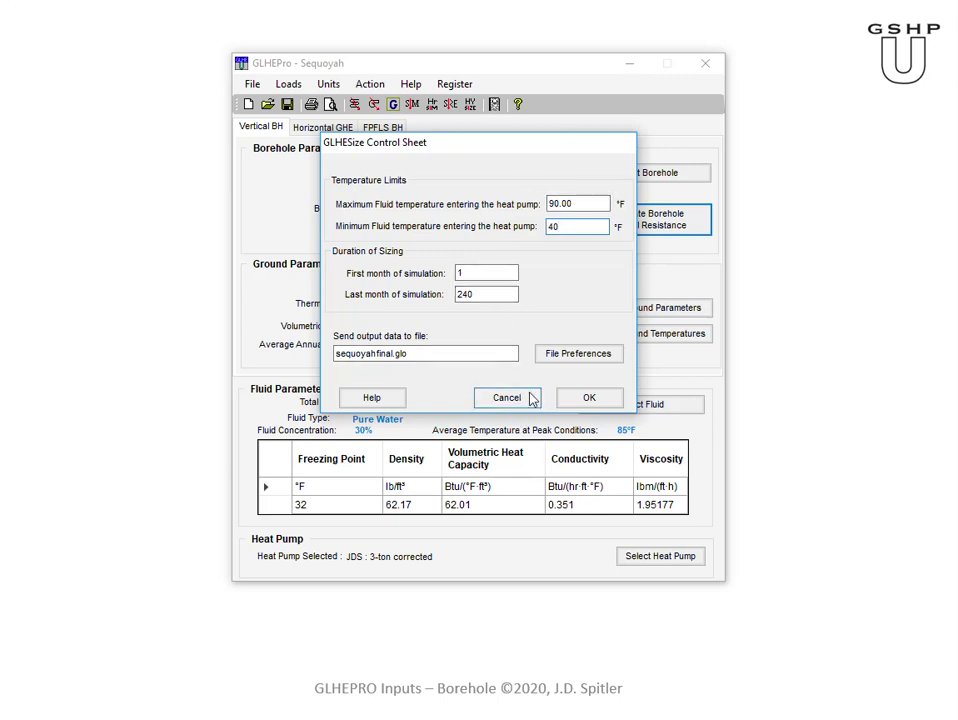
left_click(603, 403)
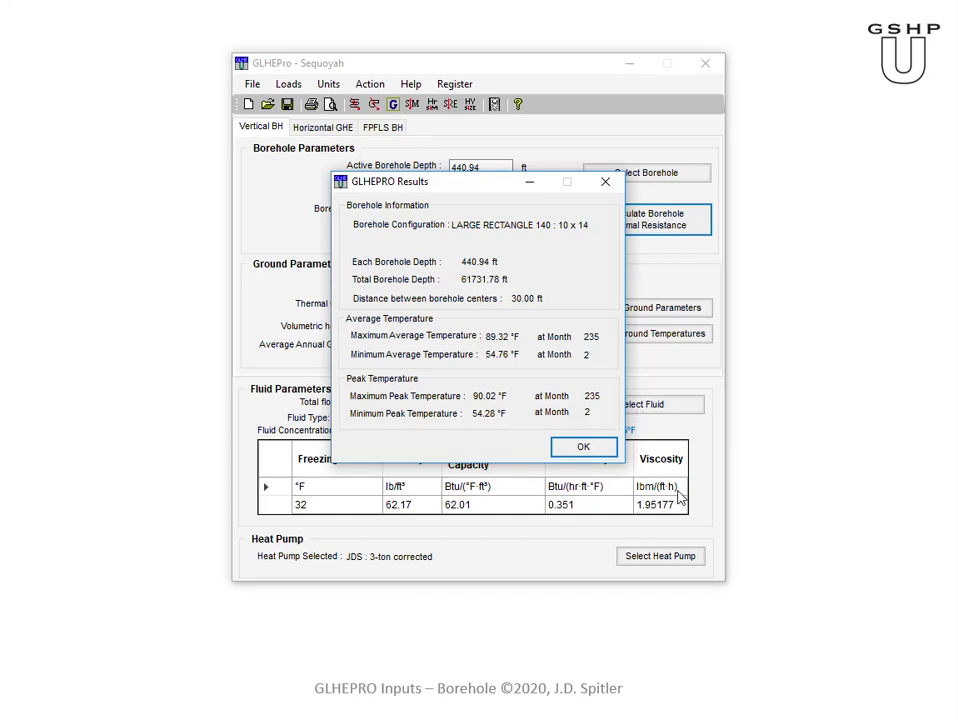
left_click(596, 449)
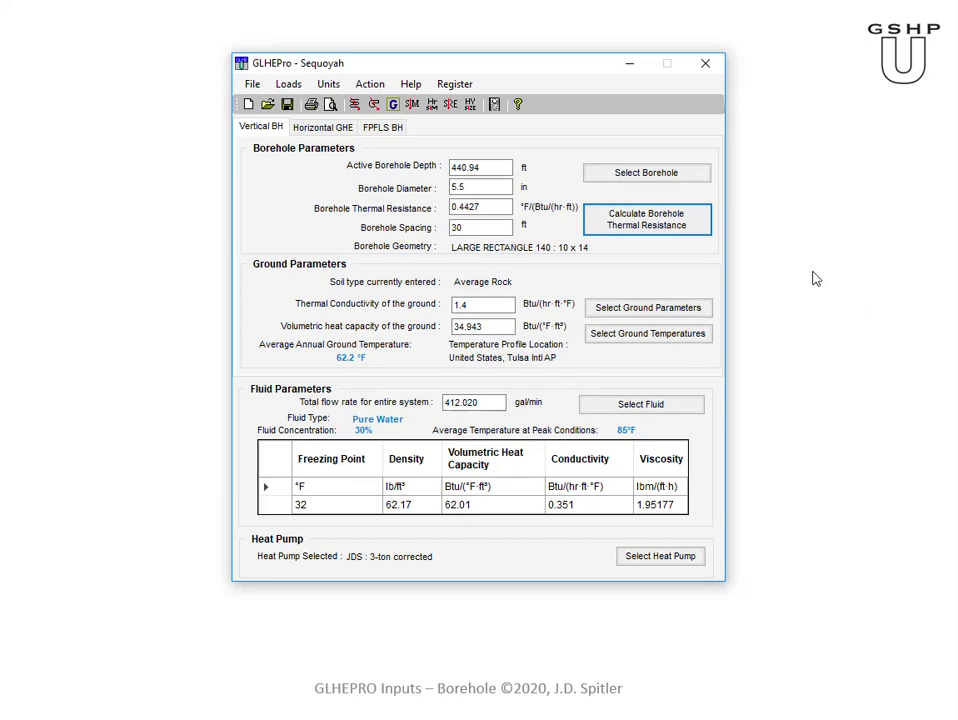
Step: Change grout conductivity from 0.4 to 0.85 and apply the recalculated 0.2513 resistance
left_click(662, 225)
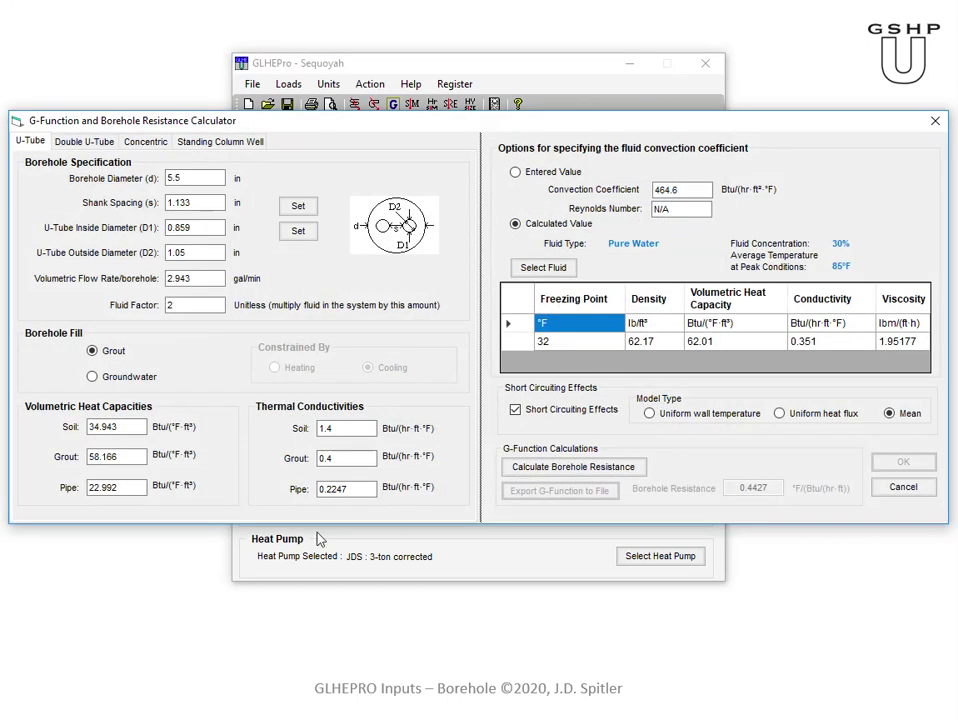
left_click_drag(349, 456, 301, 458)
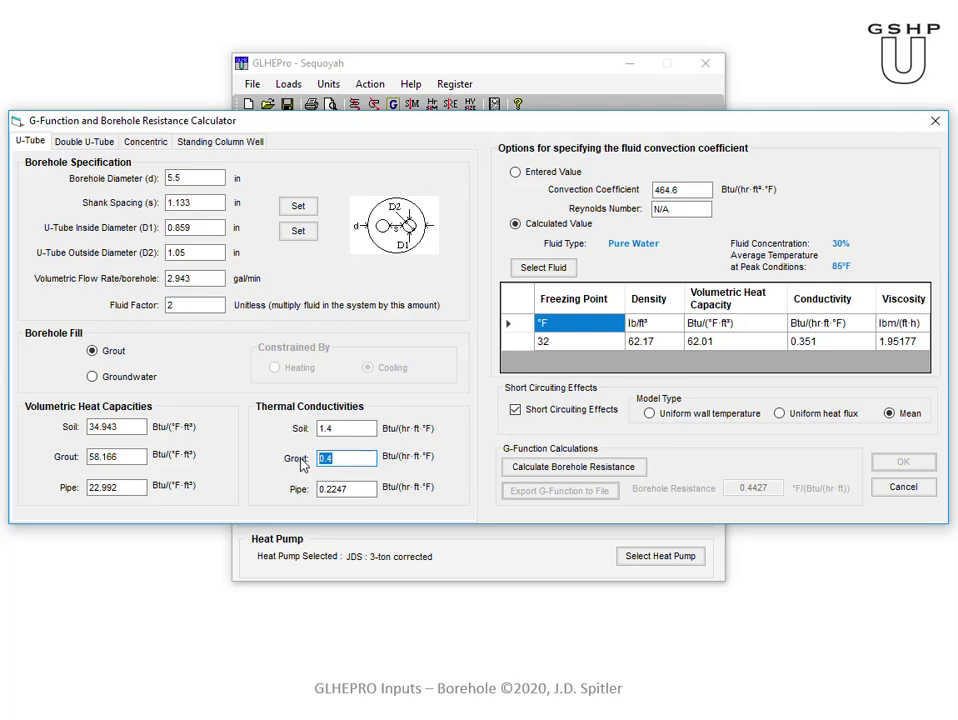
type("0.85")
left_click(584, 468)
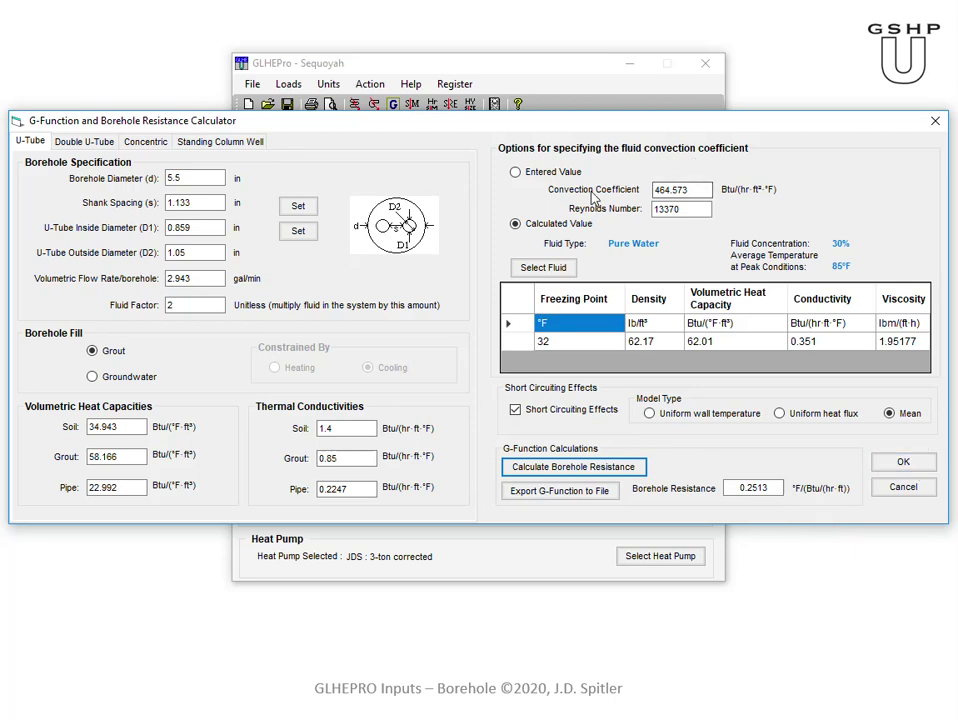
left_click(910, 465)
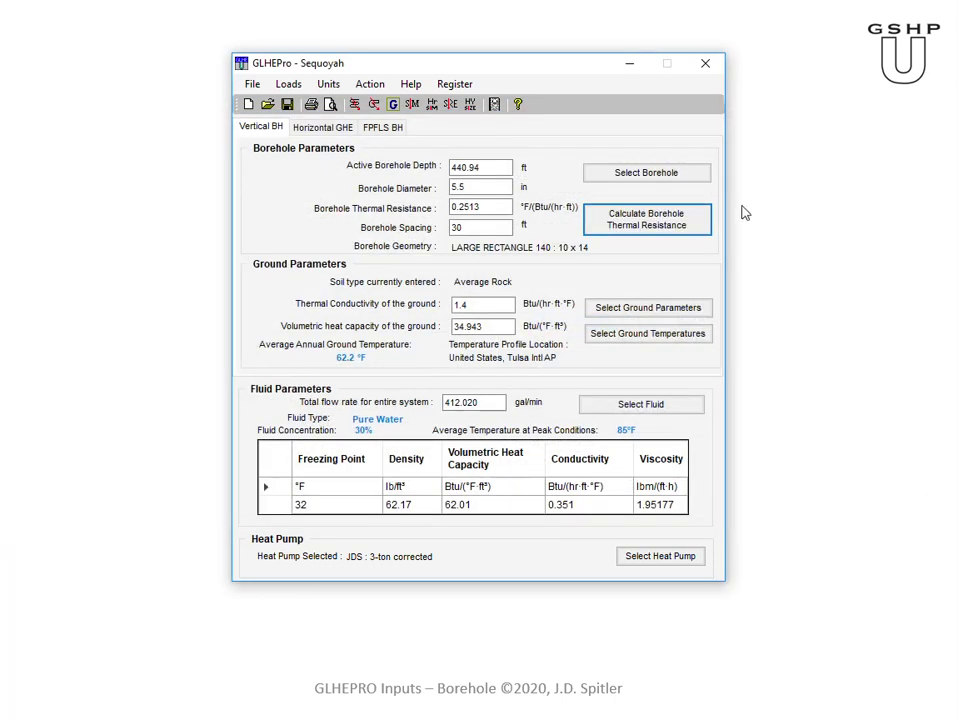
Step: Re-run sizing with the same temperature limits, cutting borehole depth to 389.79 ft
left_click(449, 105)
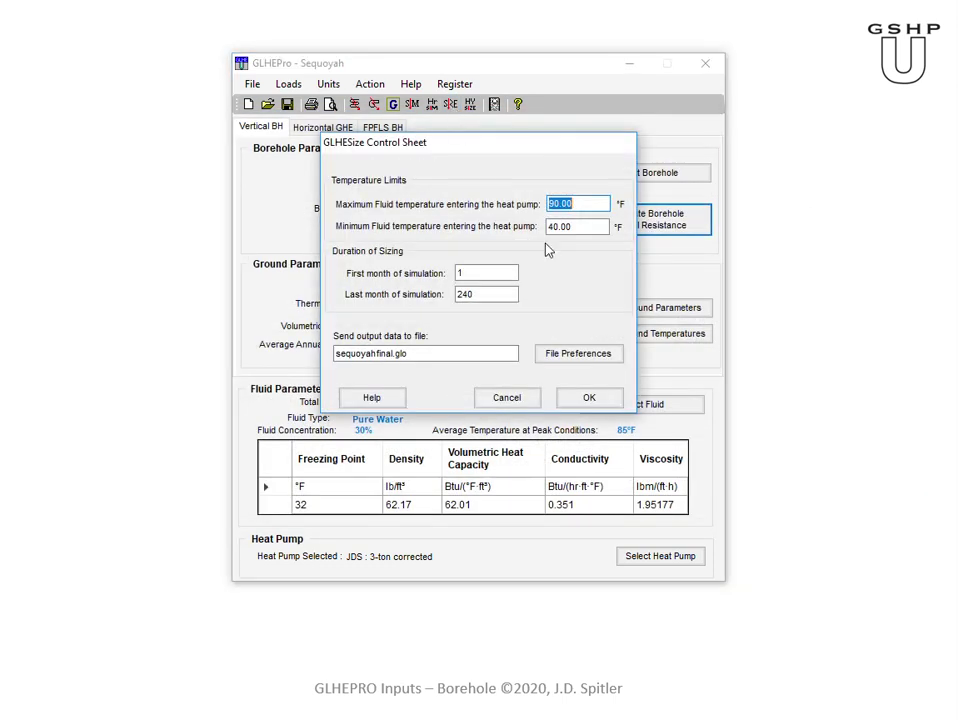
left_click(603, 404)
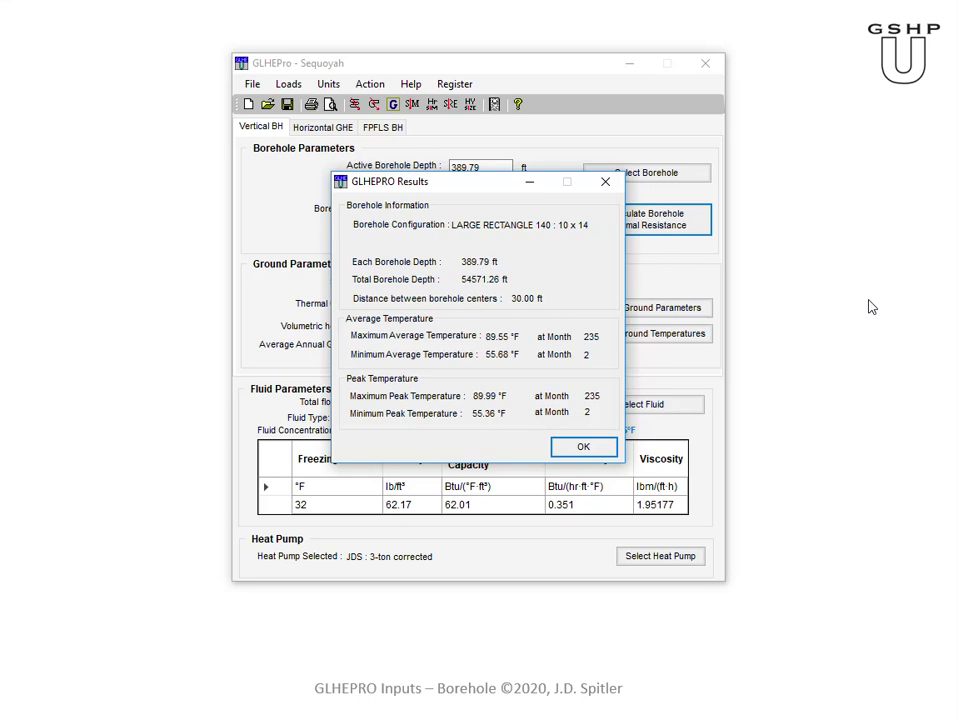
left_click(585, 448)
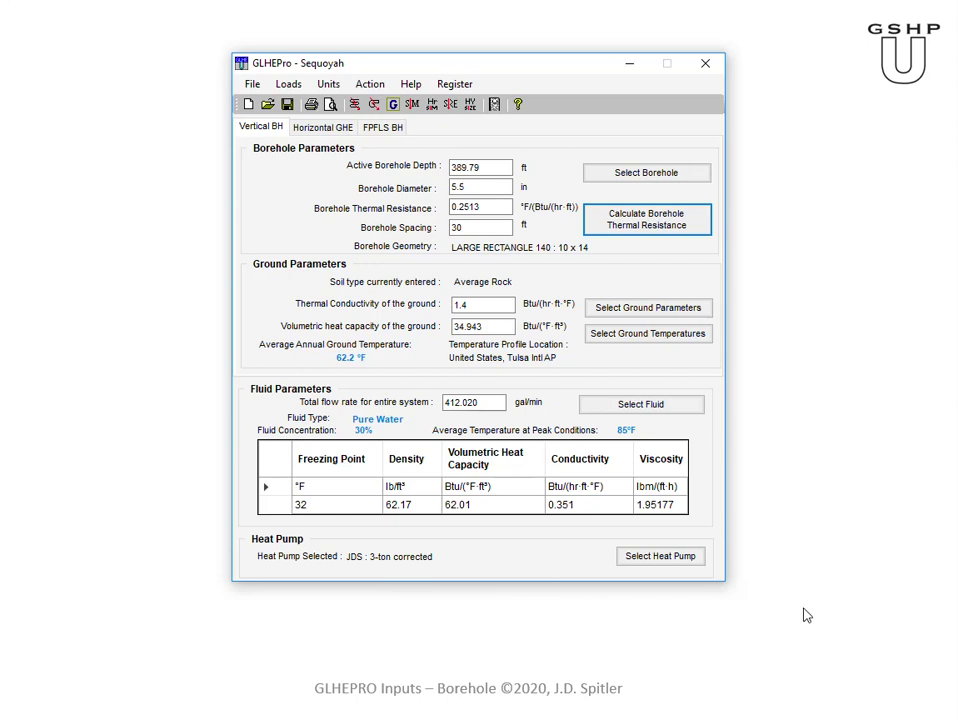
Step: Change grout conductivity from 0.85 to 1.6 and apply the recalculated 0.1704 resistance
left_click(668, 226)
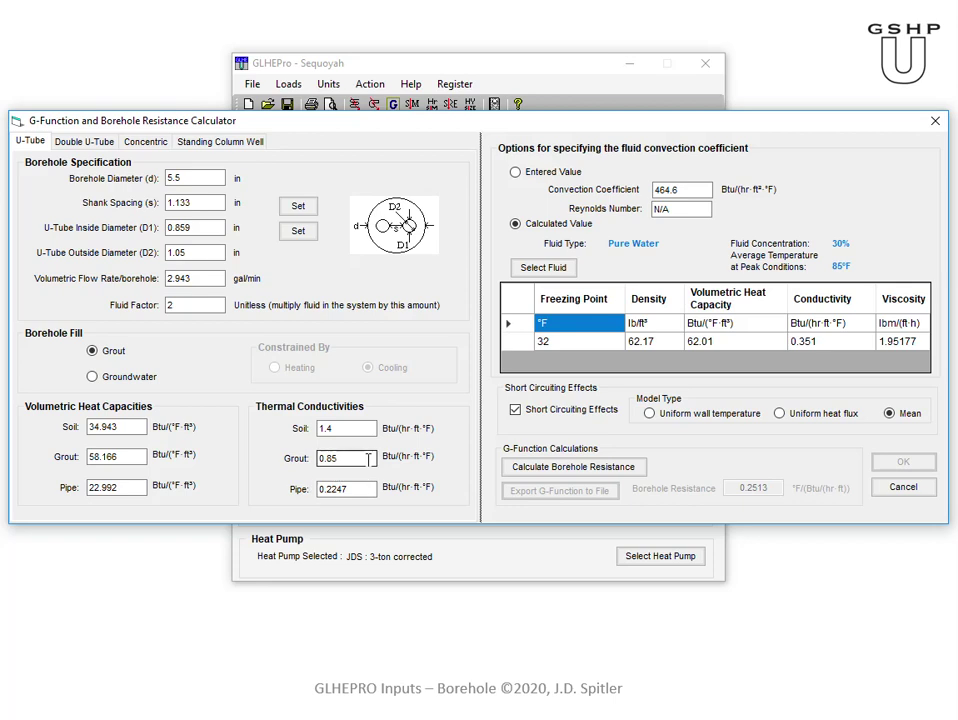
left_click_drag(368, 458, 318, 457)
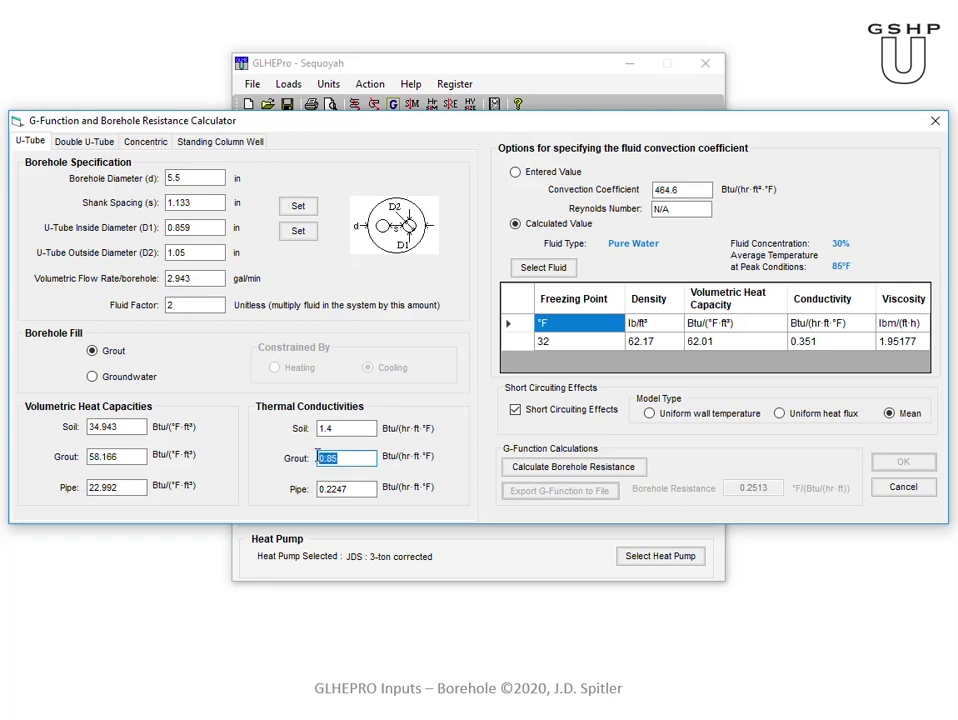
left_click(293, 690)
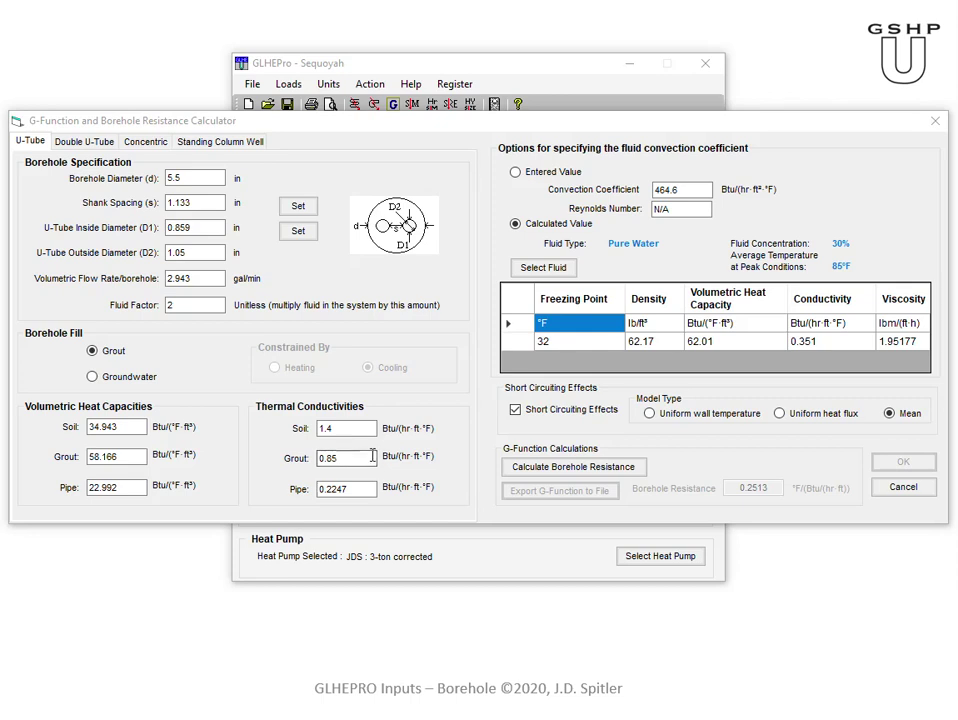
left_click_drag(368, 457, 296, 462)
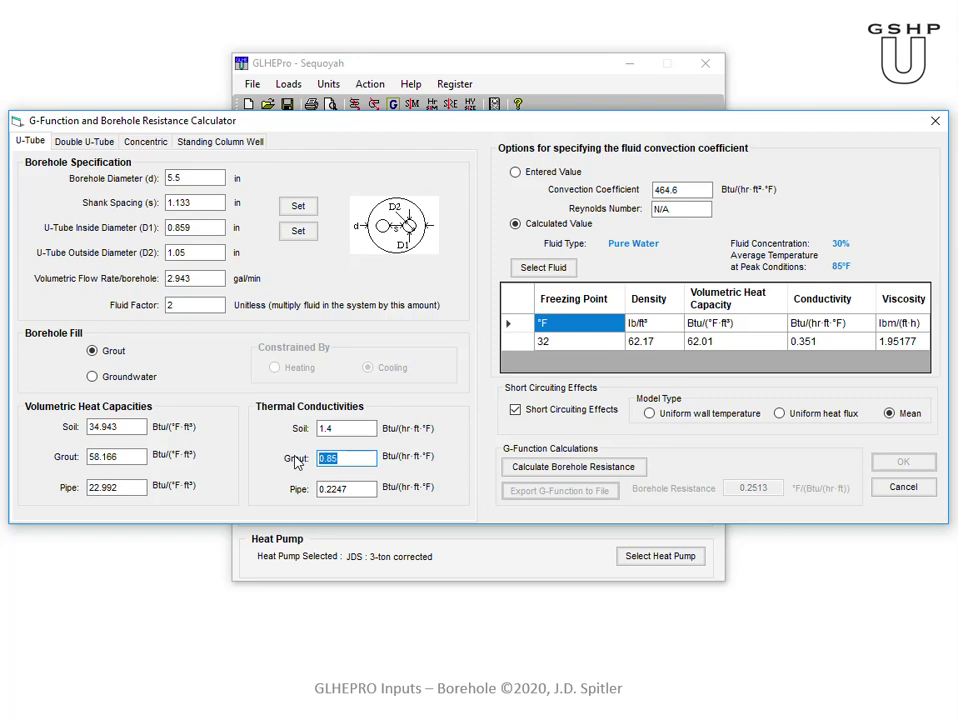
type("1.6")
left_click(566, 463)
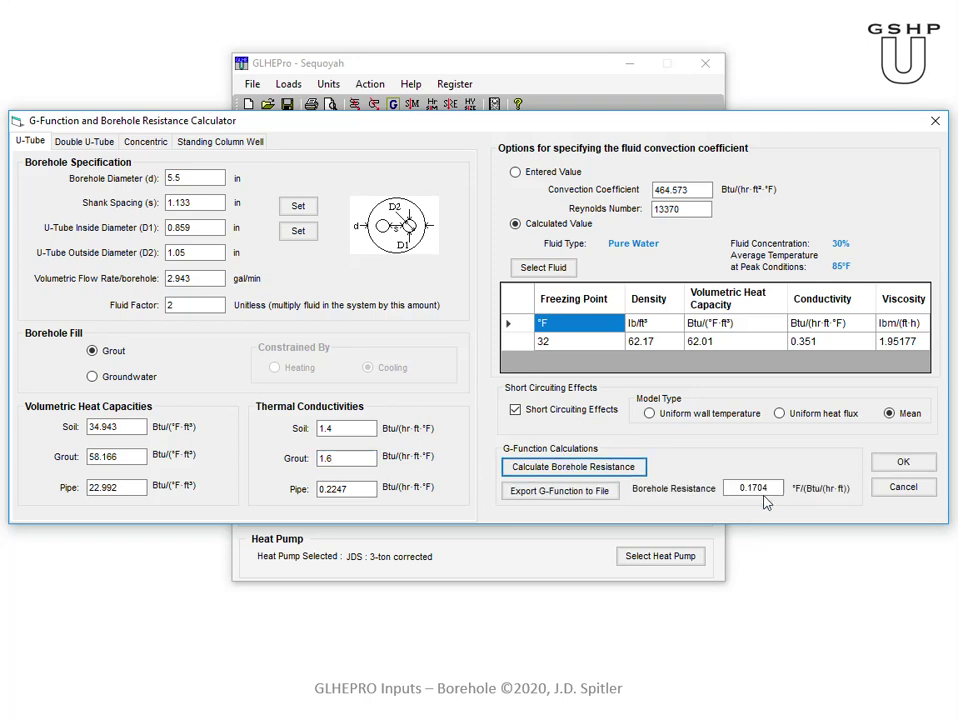
left_click(903, 463)
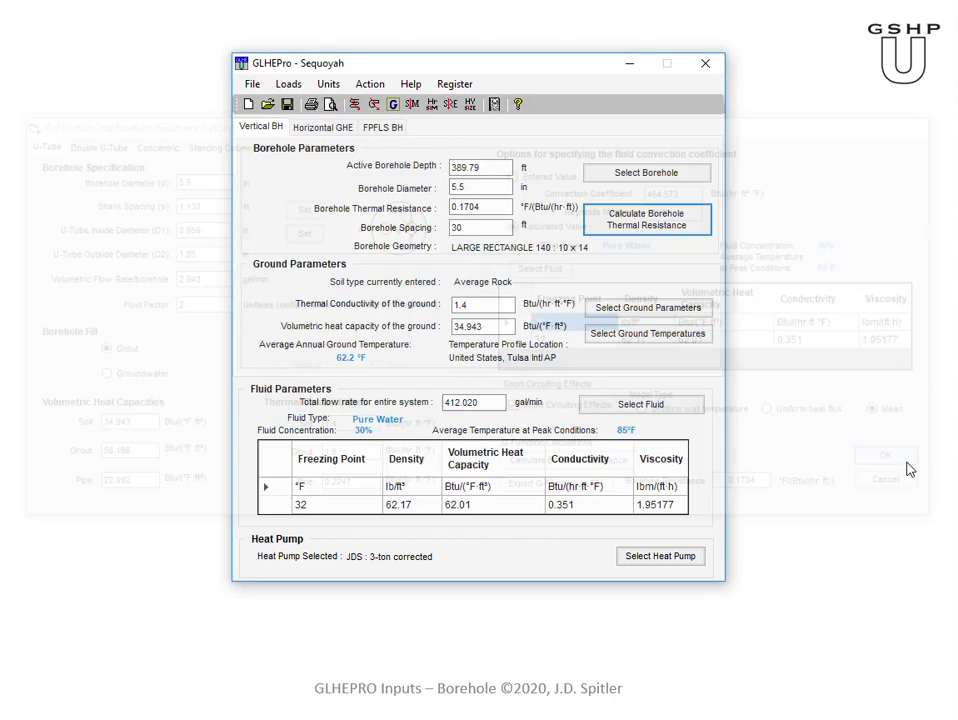
Step: Re-run sizing with the 0.1704 resistance, reducing boreholes to 353.63 ft
left_click(450, 105)
left_click(596, 406)
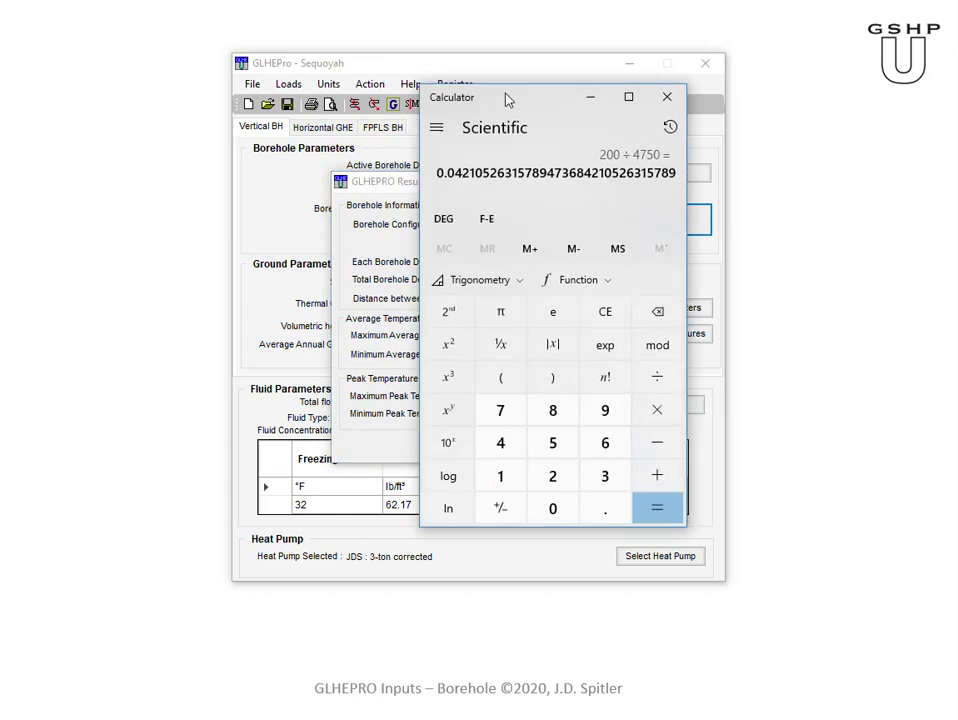
Step: Compute 353.6 ÷ 440.94 ≈ 0.8019 in Windows Calculator, then move it out of view
left_click_drag(505, 98, 669, 145)
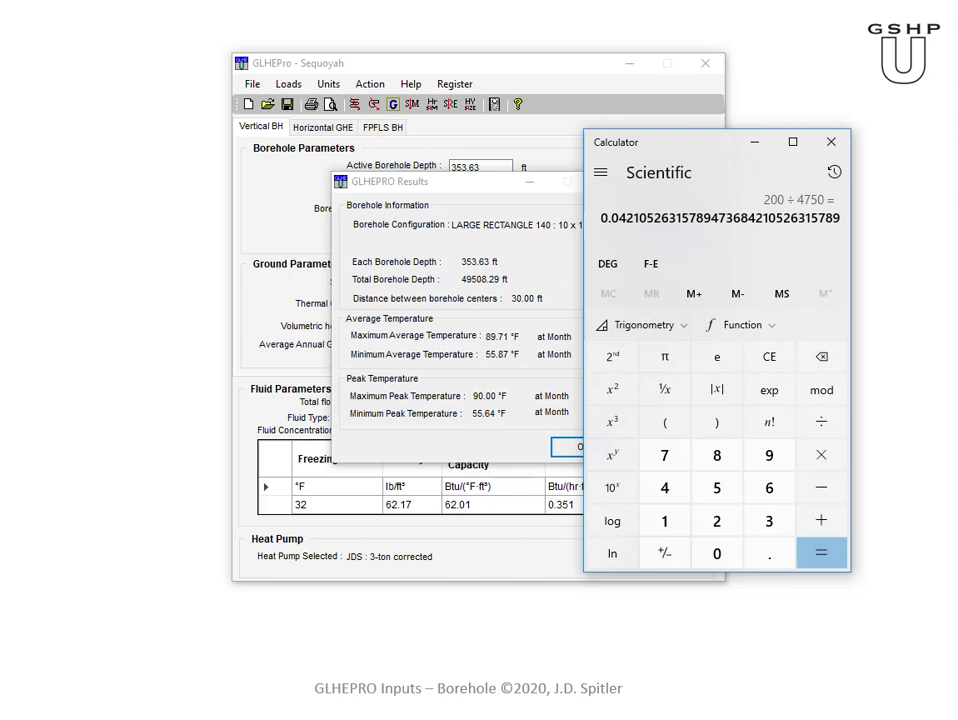
type("353")
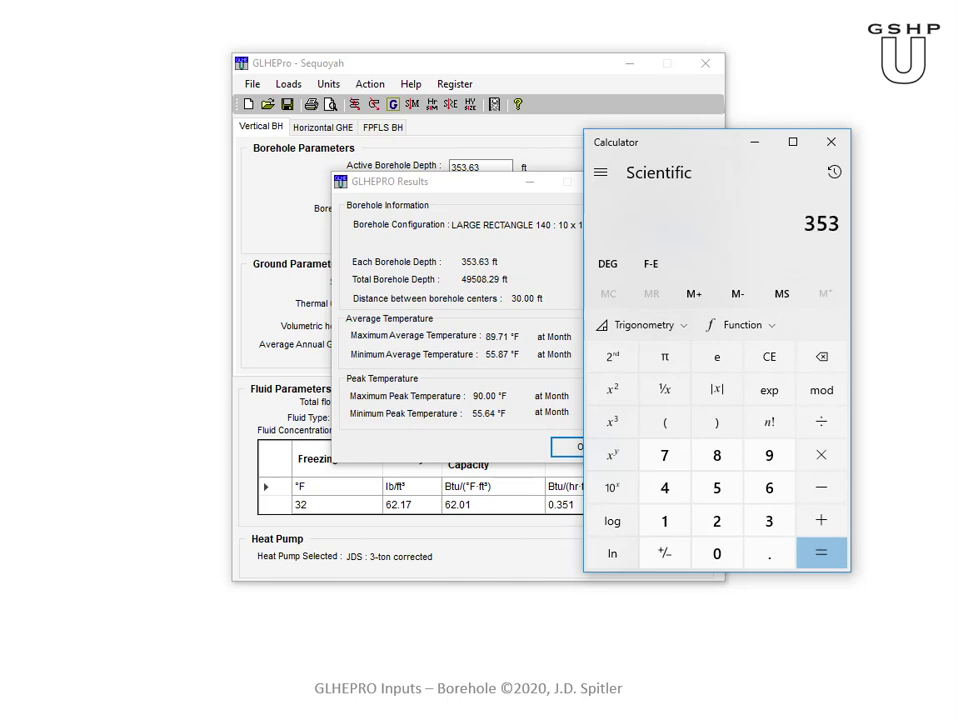
type(".6")
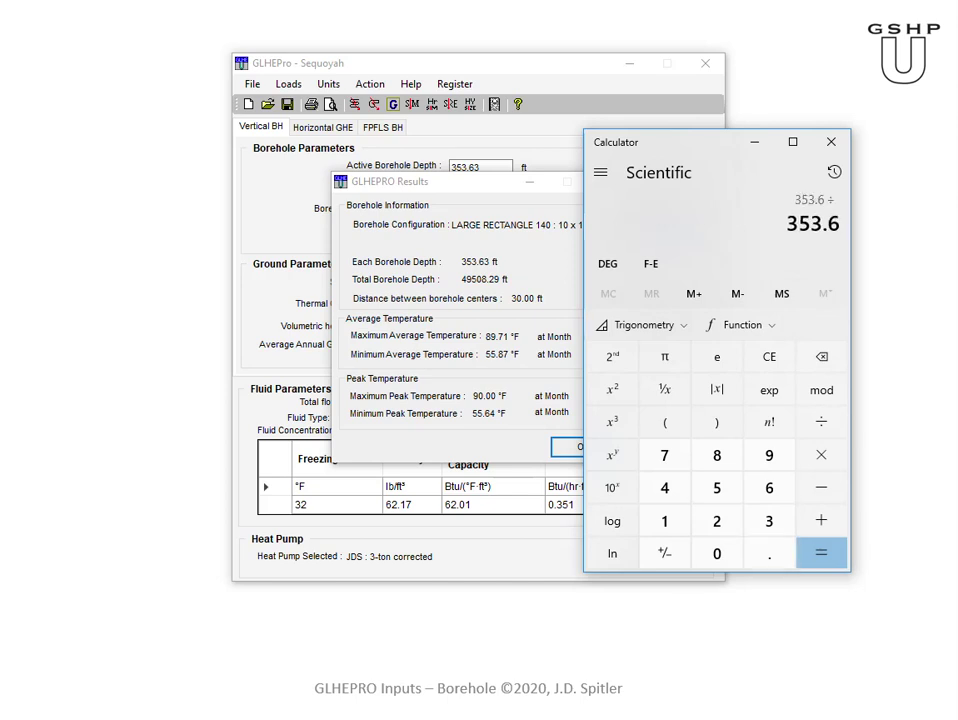
type("/440.")
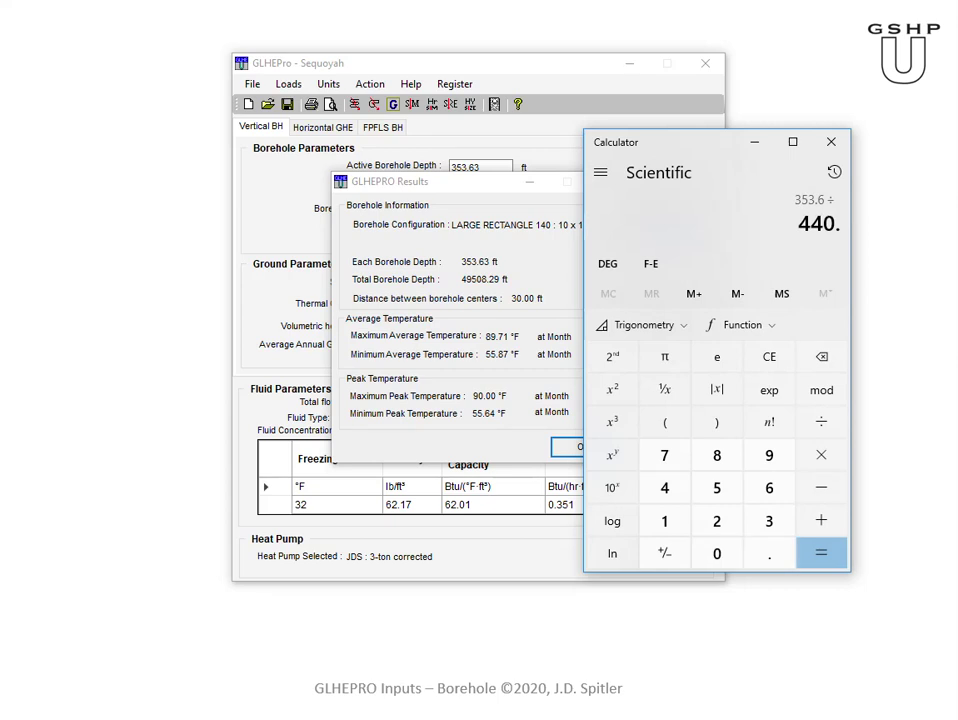
type("94")
key("Return")
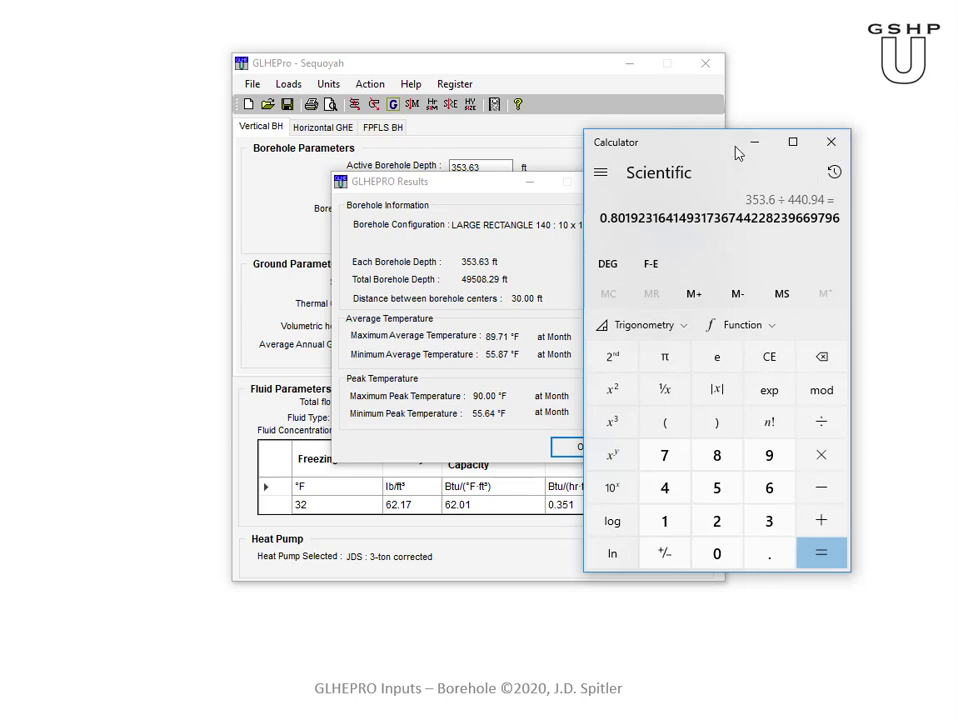
left_click_drag(735, 152, 0, 150)
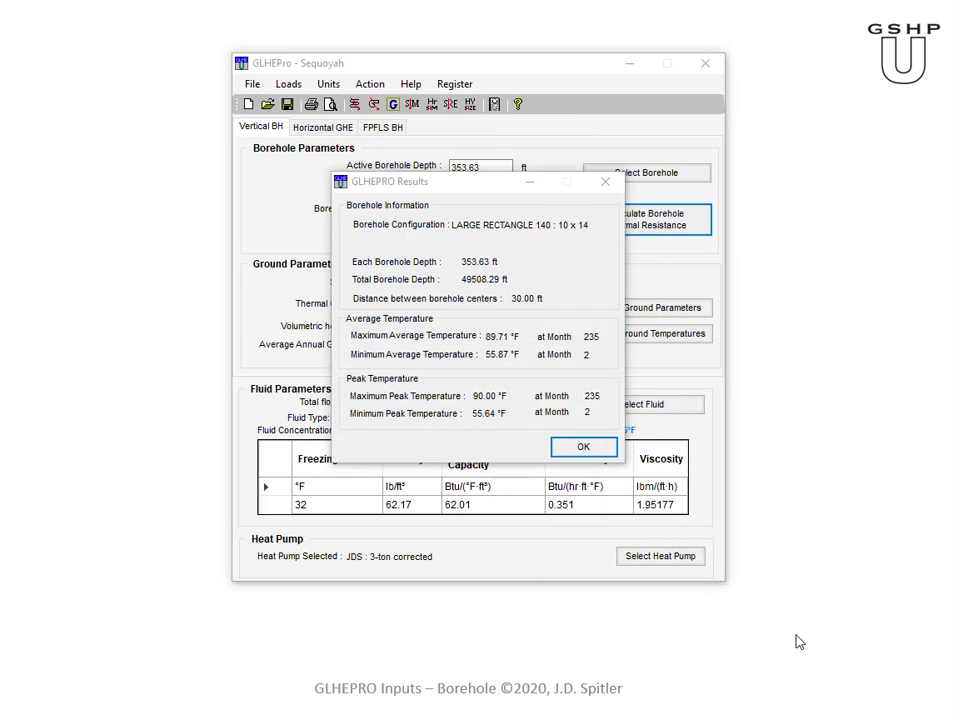
Step: Switch the U-tube to spacing C (3.4 in) and apply the recalculated 0.1362 resistance
left_click(568, 447)
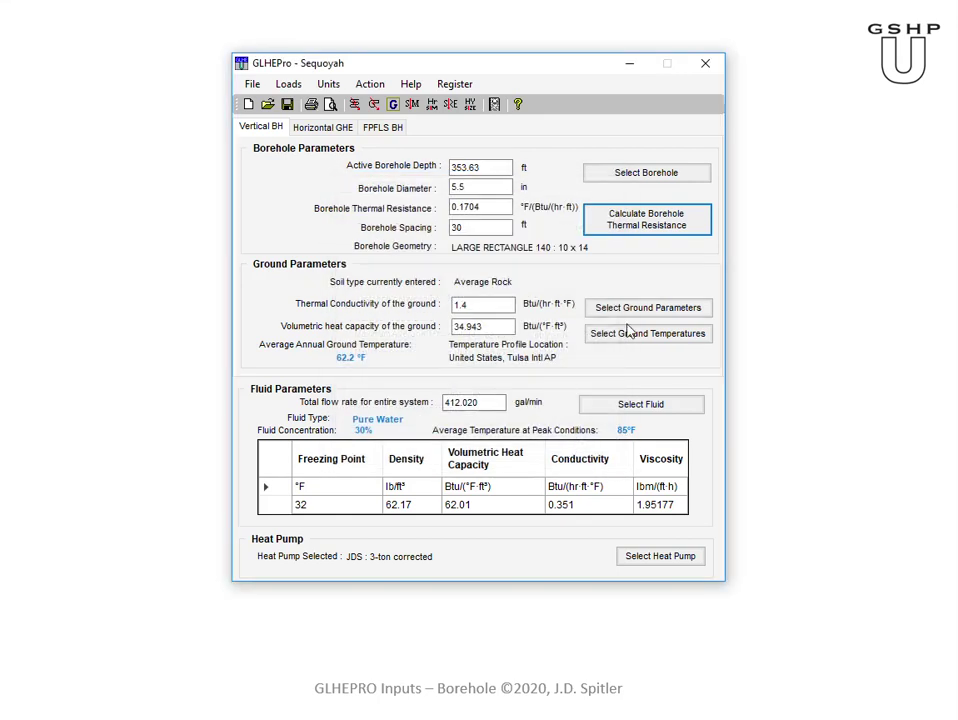
left_click(615, 224)
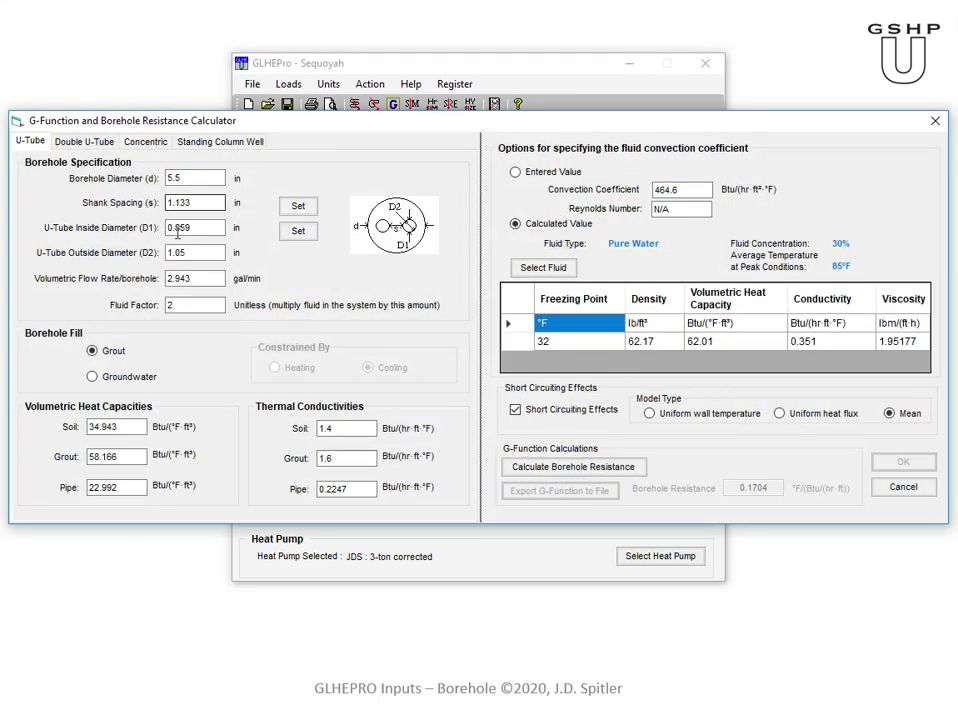
left_click(299, 207)
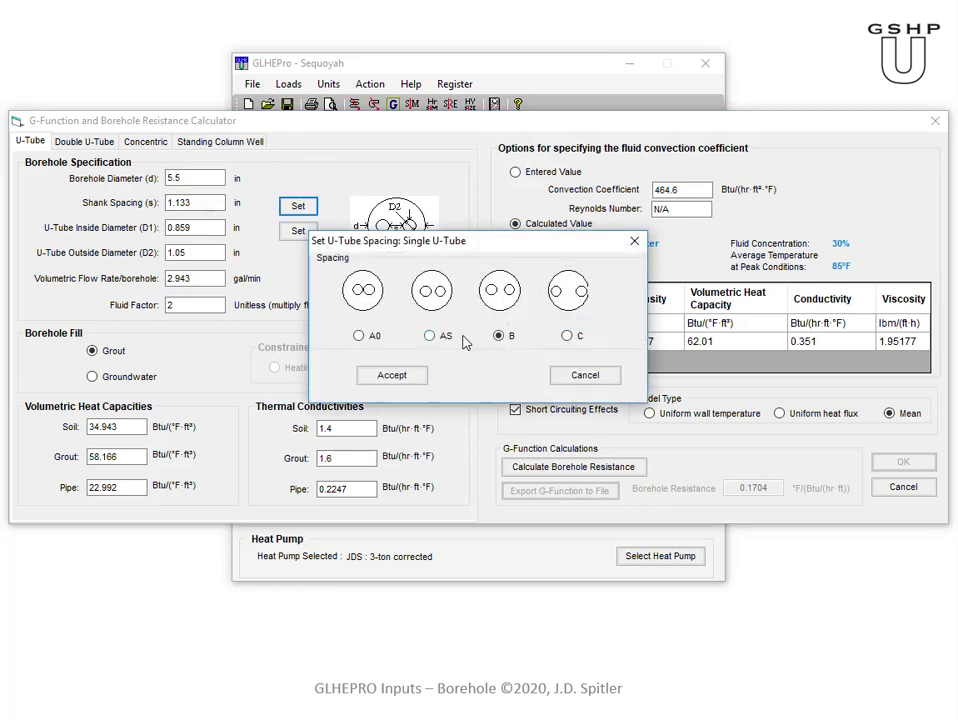
left_click(567, 336)
left_click(390, 375)
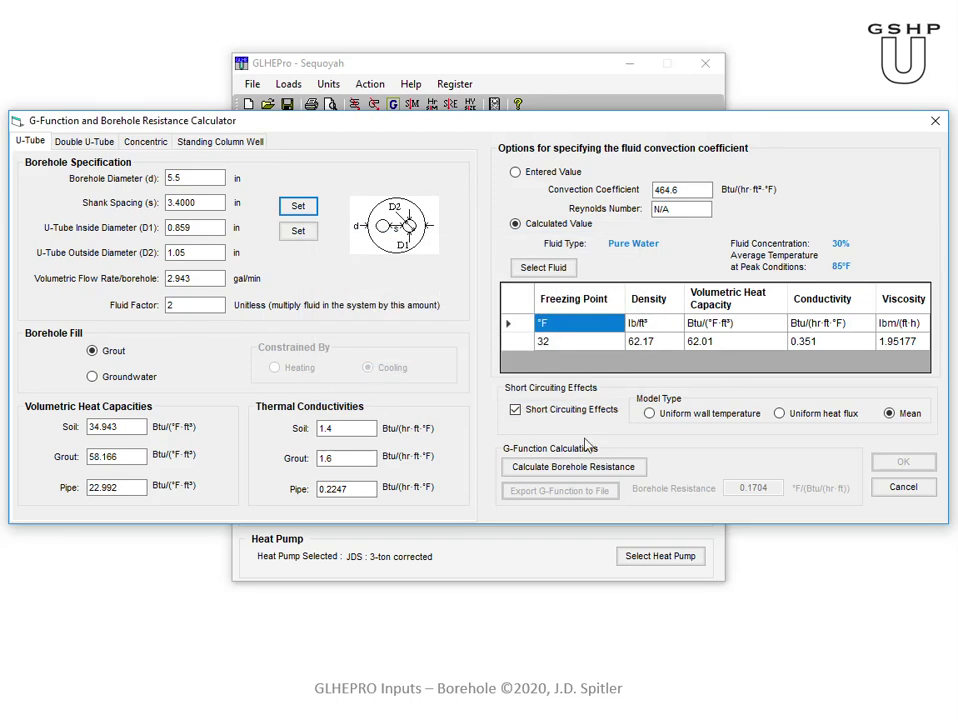
left_click(530, 467)
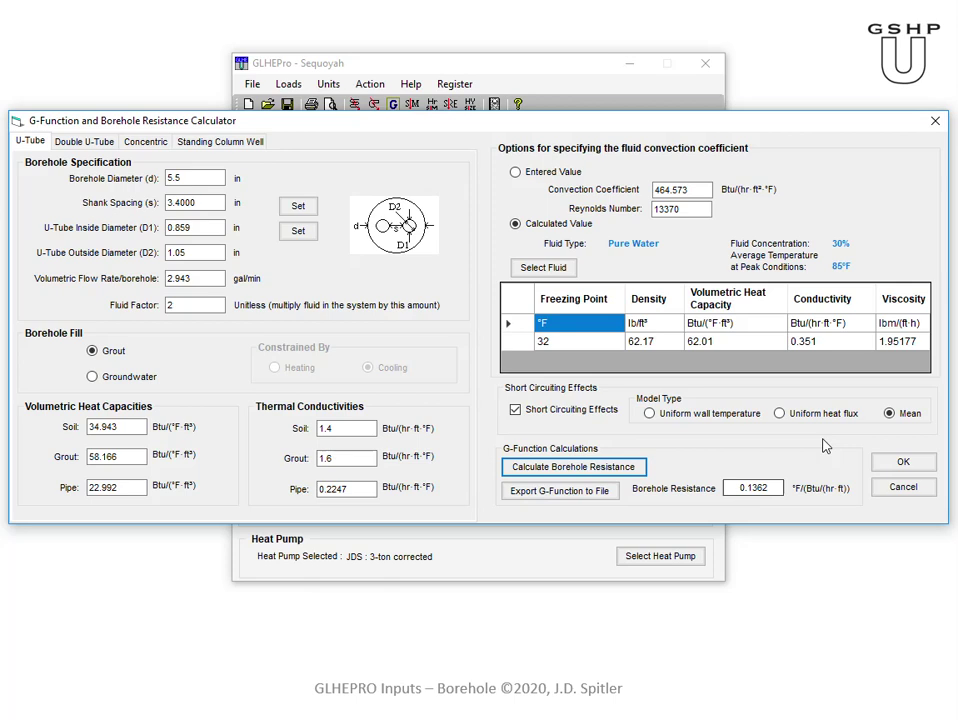
left_click(903, 463)
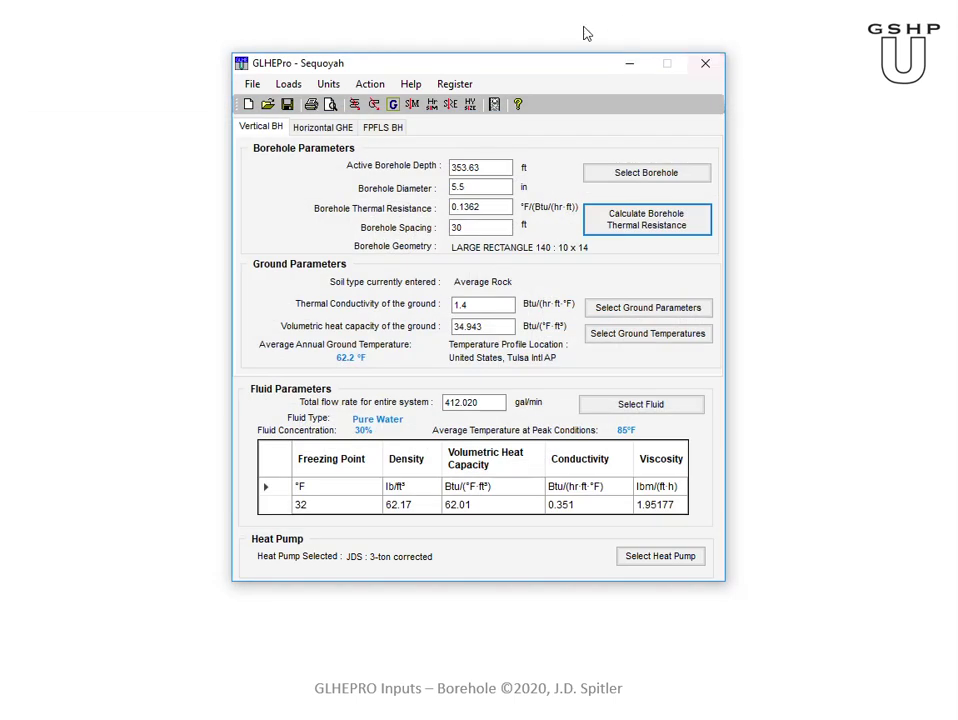
Step: Size the borehole field with the 0.1362 resistance, getting 337.83 ft per borehole, then close the results
left_click(450, 105)
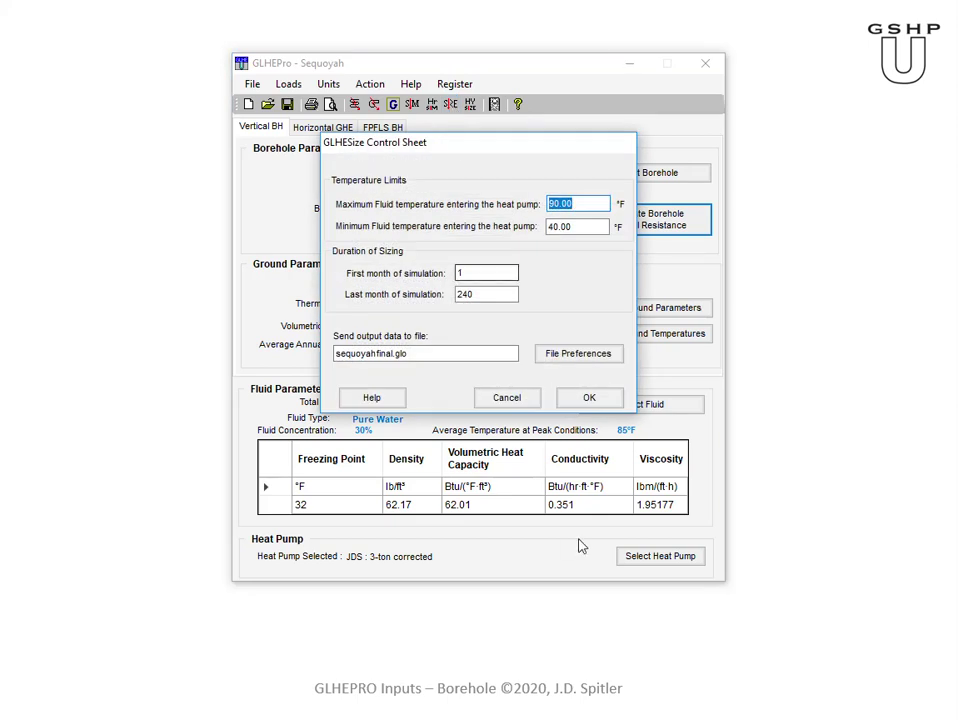
left_click(589, 400)
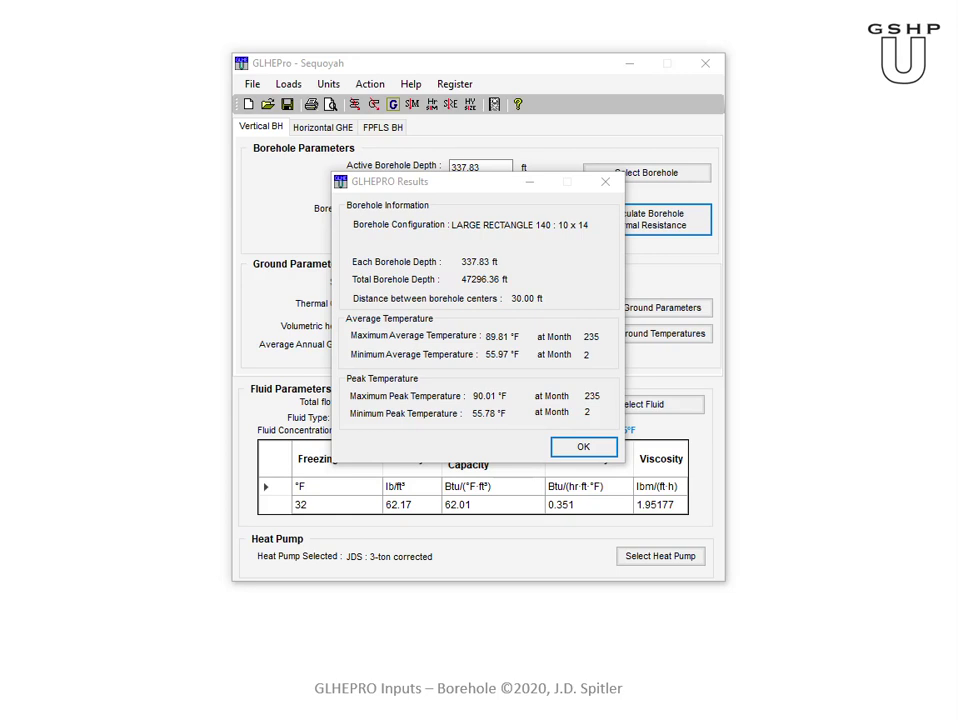
left_click(582, 448)
left_click(589, 450)
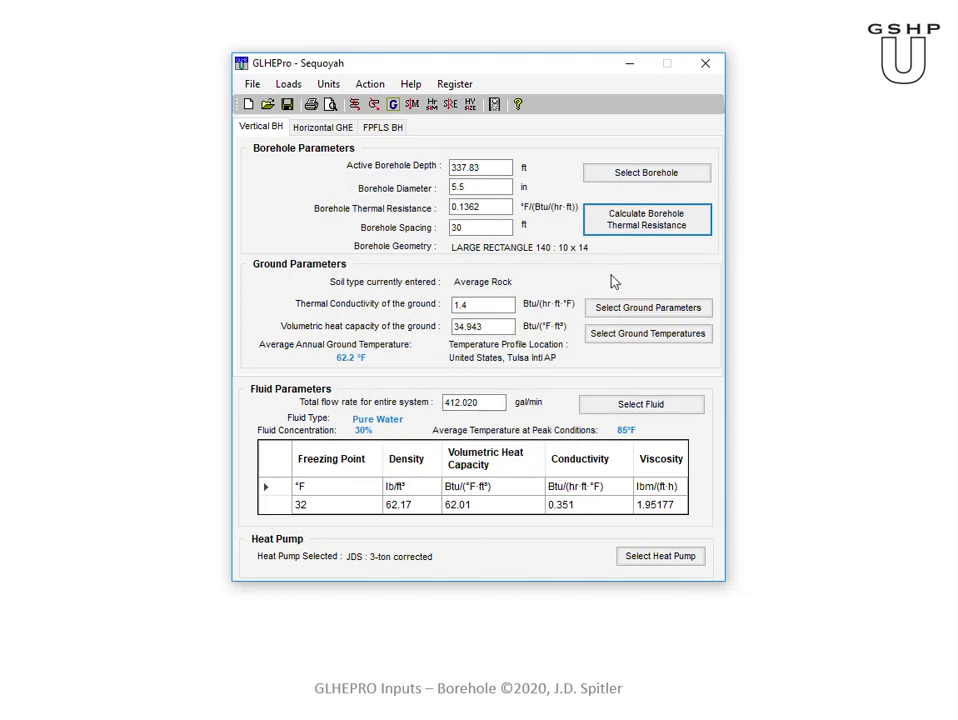
Step: Set the grout thermal conductivity to 0.4 in the borehole resistance calculator
left_click(643, 222)
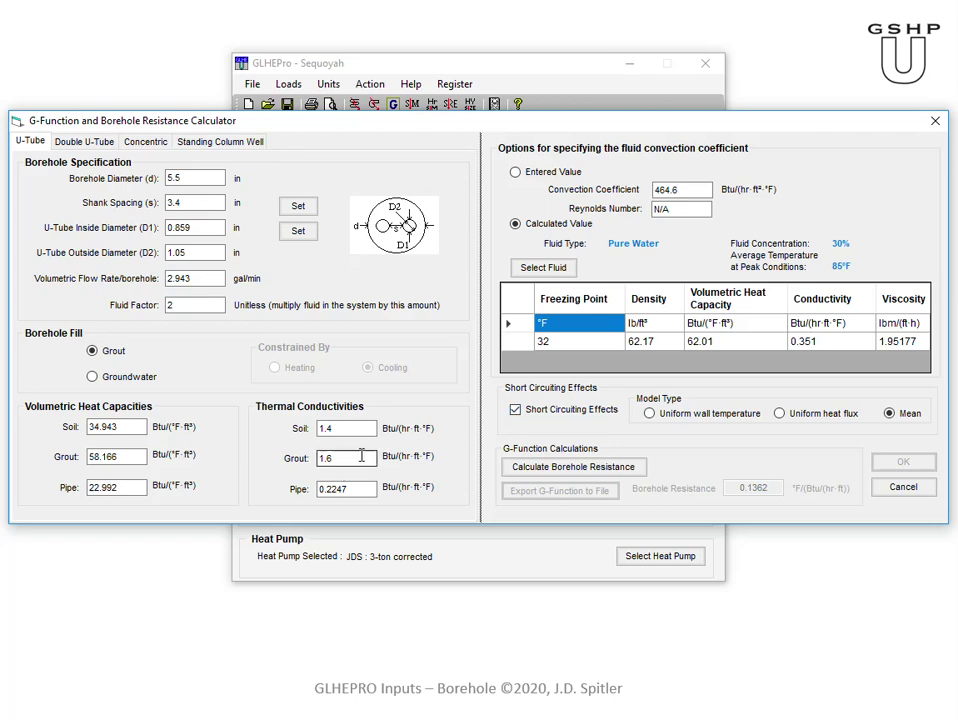
left_click_drag(368, 455, 279, 457)
type("0.4")
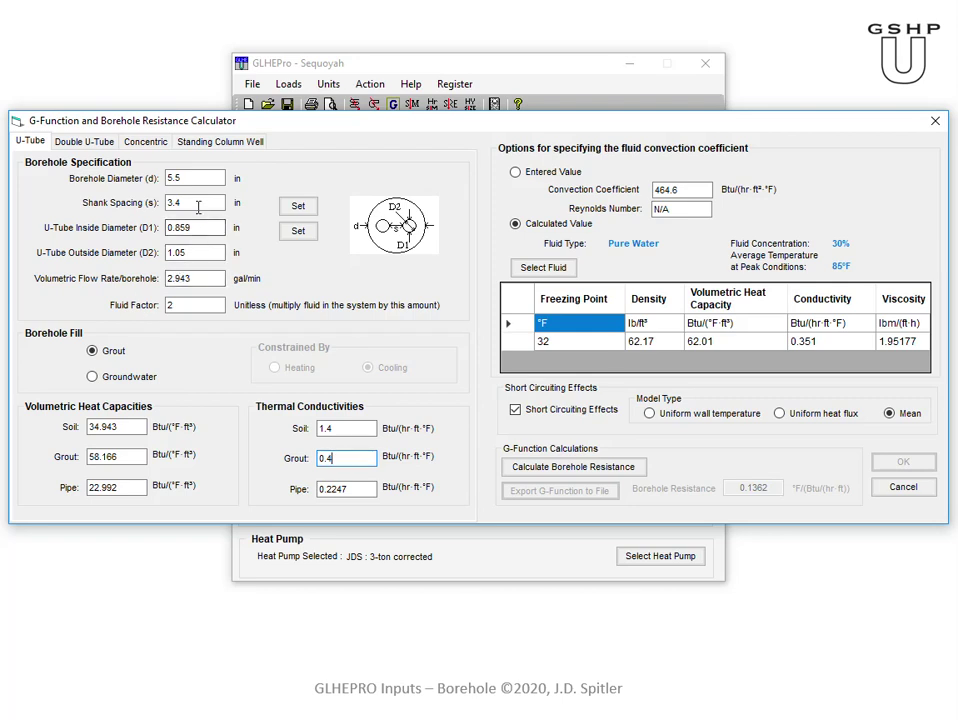
Step: Return the U-tube shank spacing to standard spacing B (1.1333 in)
left_click(301, 208)
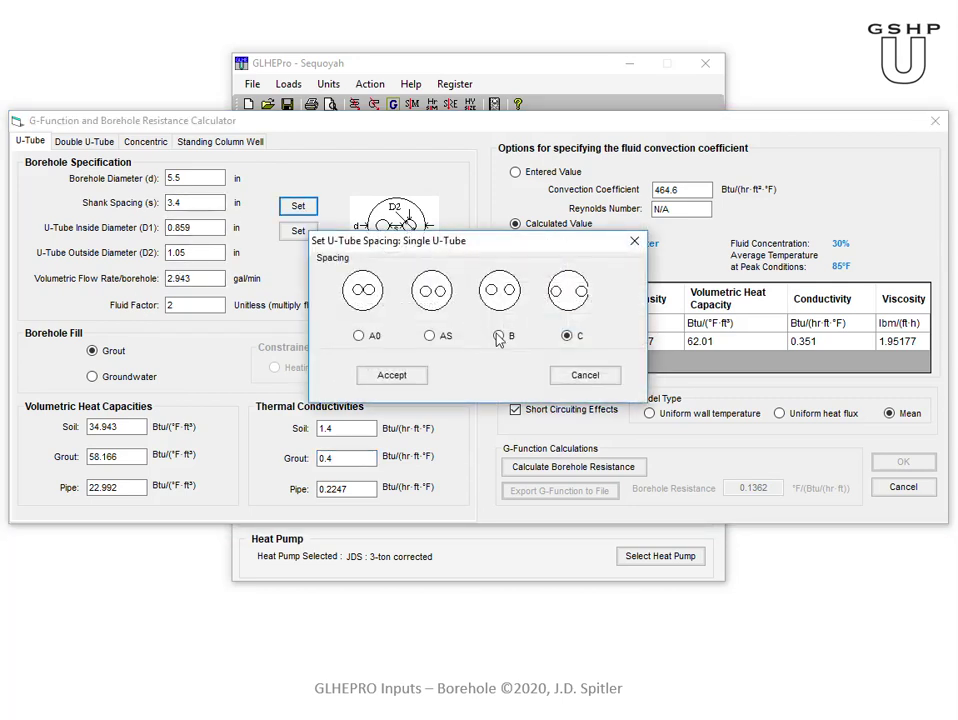
left_click(499, 336)
left_click(403, 386)
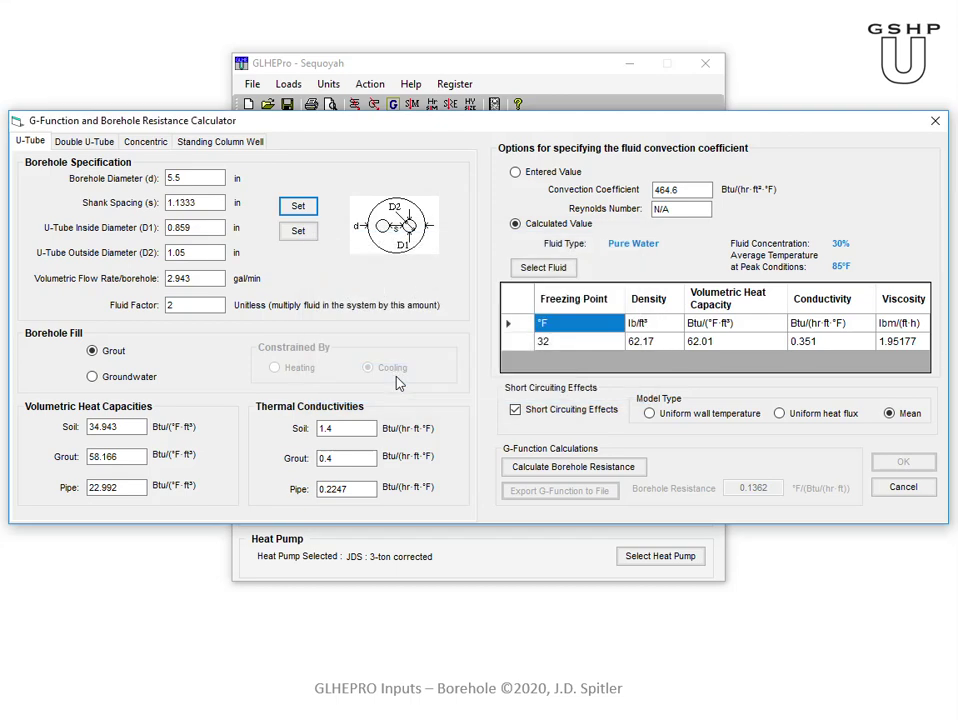
Step: Recalculate the borehole resistance to 0.4427 with short-circuiting effects switched back on
left_click(572, 470)
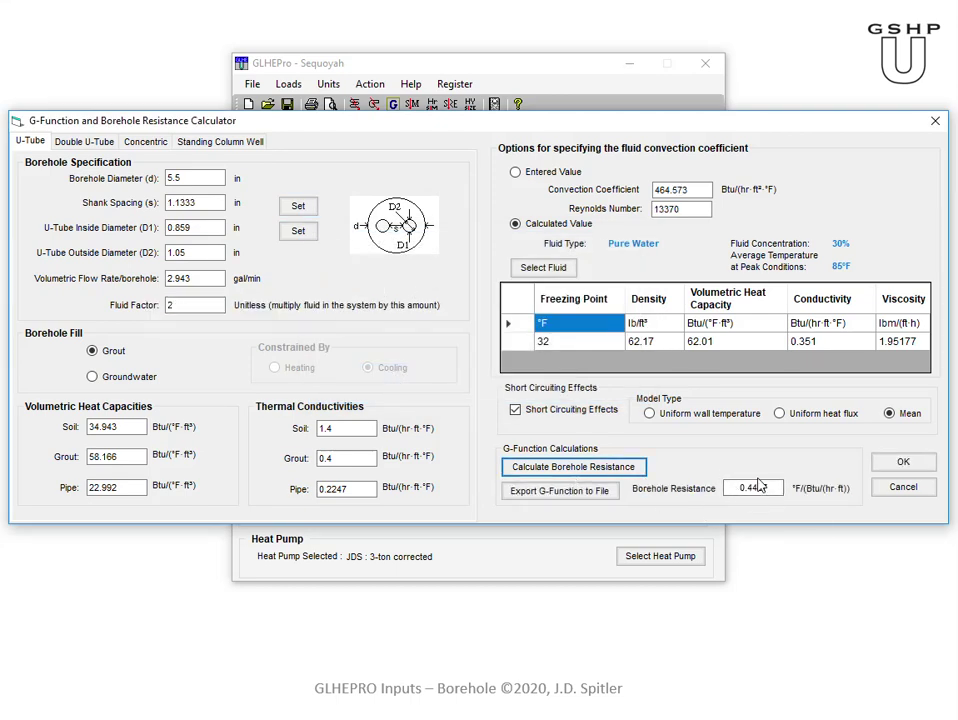
left_click(515, 409)
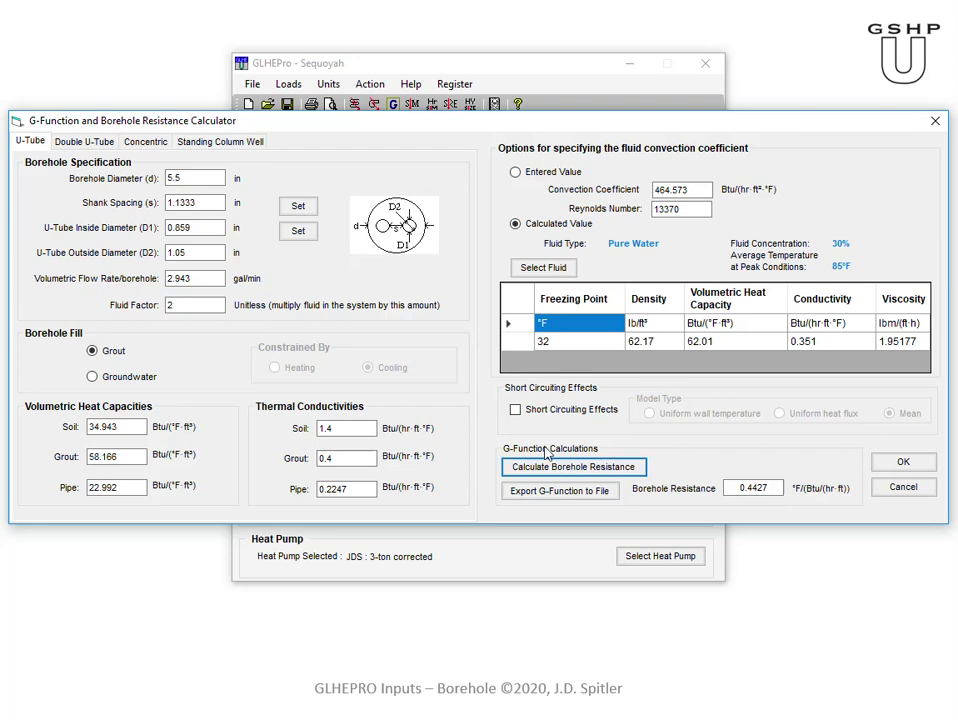
left_click(515, 409)
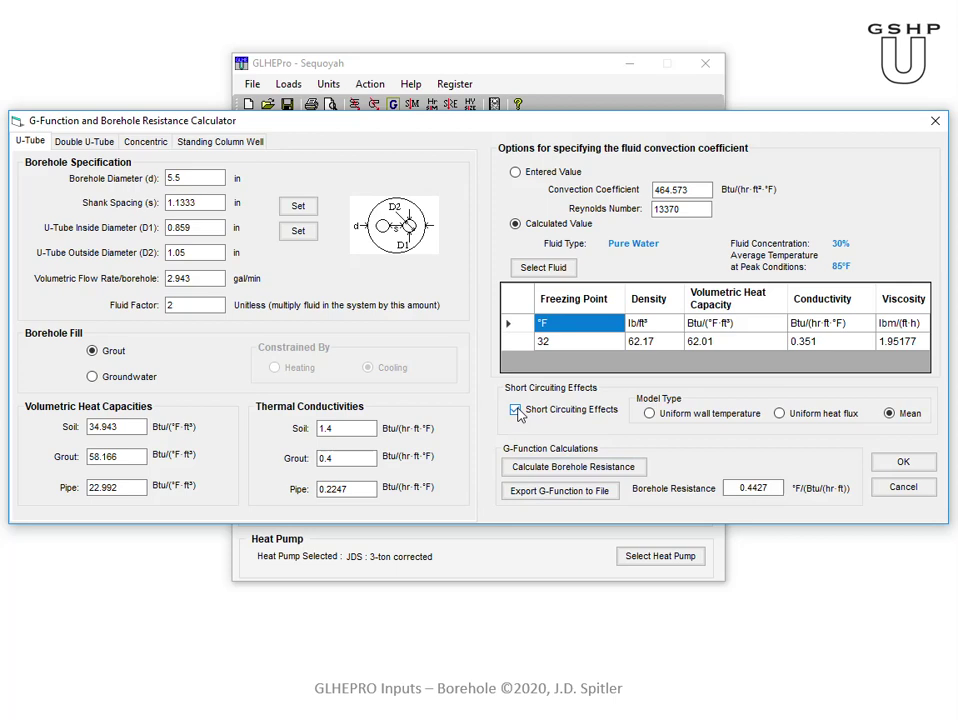
left_click(553, 472)
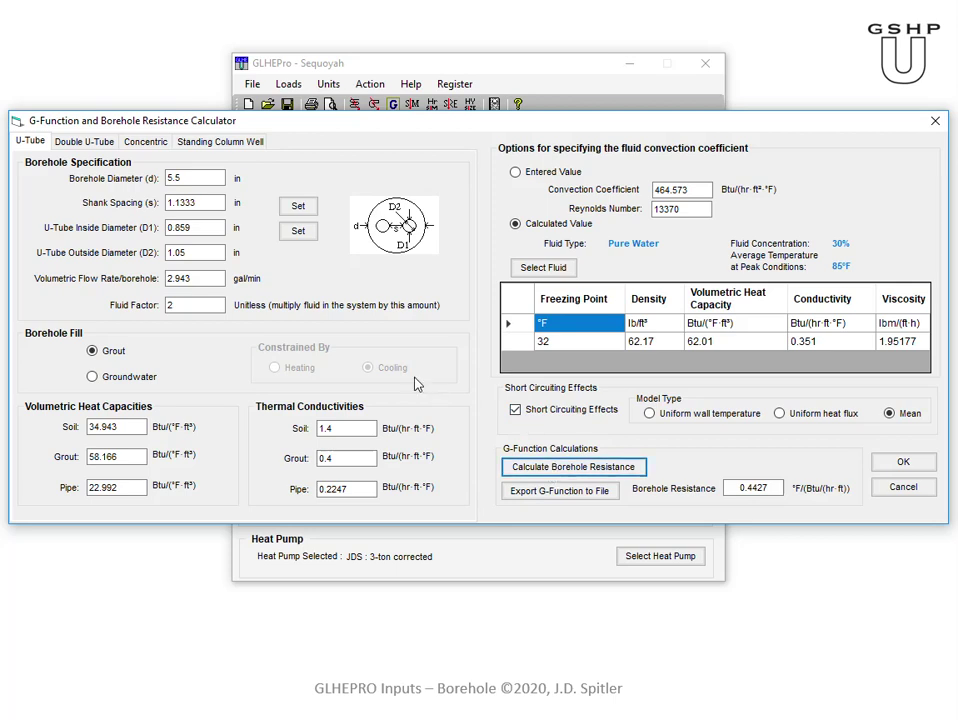
Step: Set the U-tube shank spacing to A0 (0 in), with the legs touching
left_click(305, 207)
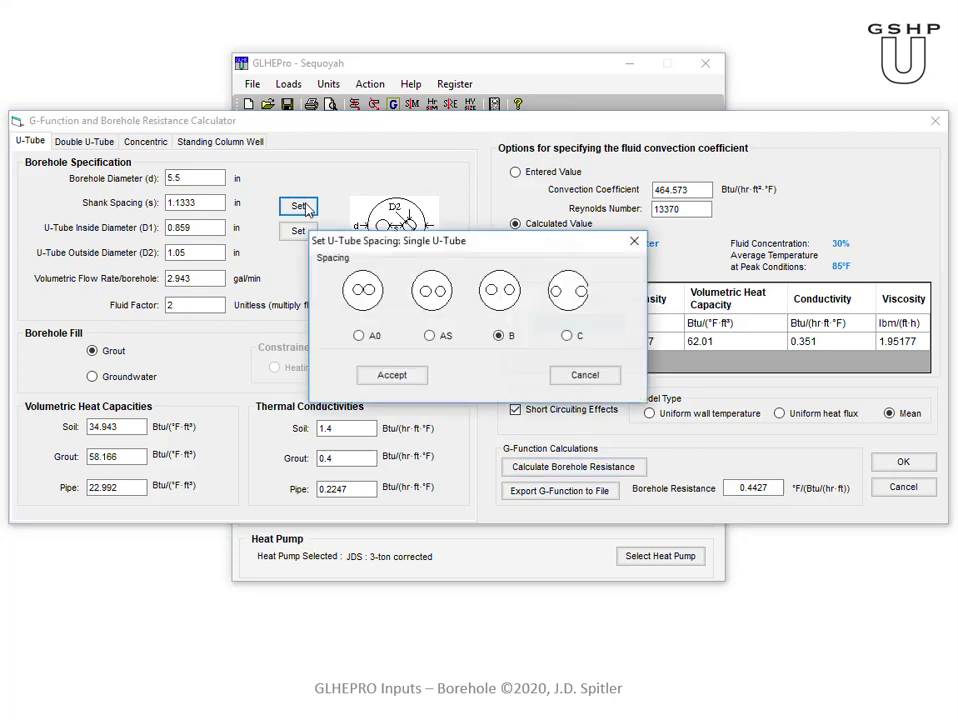
left_click(374, 337)
left_click(380, 375)
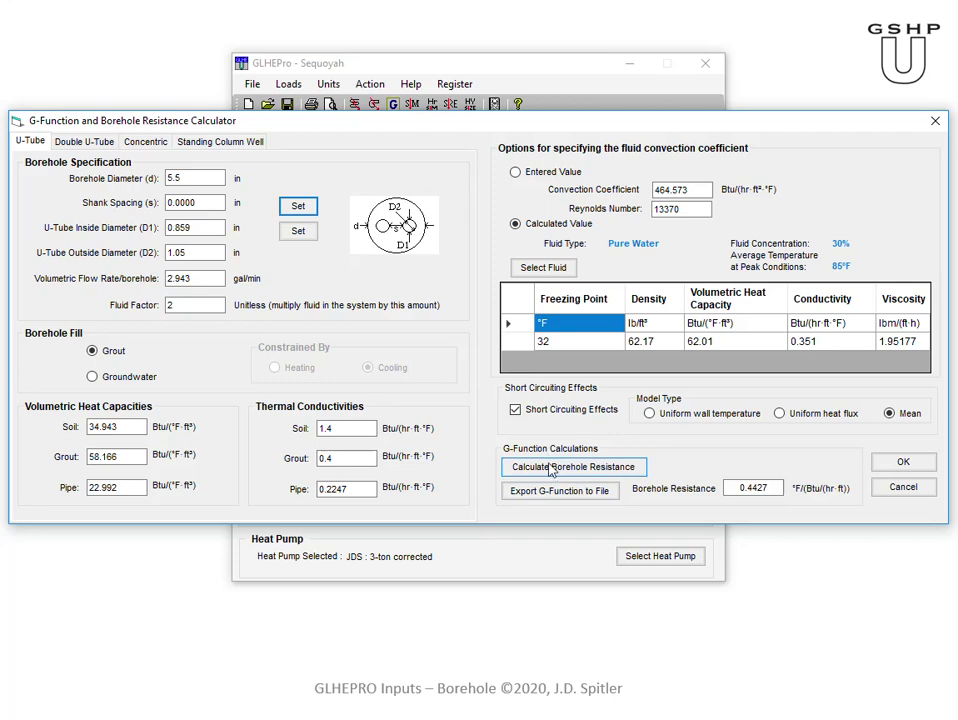
Step: Recalculate the borehole resistance with short-circuiting effects included, giving 0.576
left_click(515, 409)
left_click(560, 472)
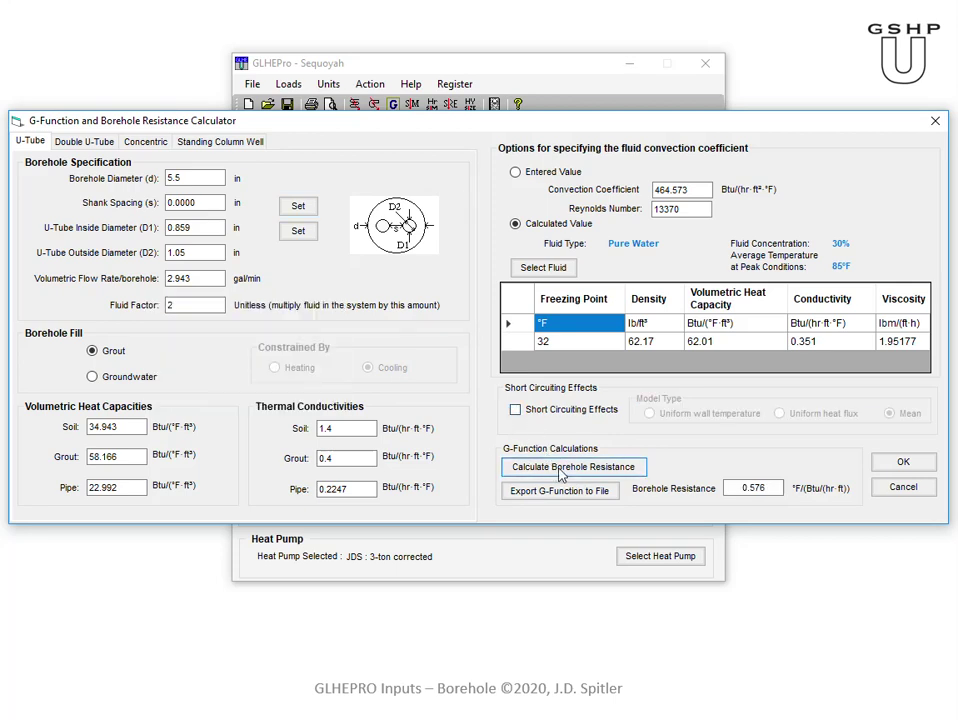
left_click(526, 411)
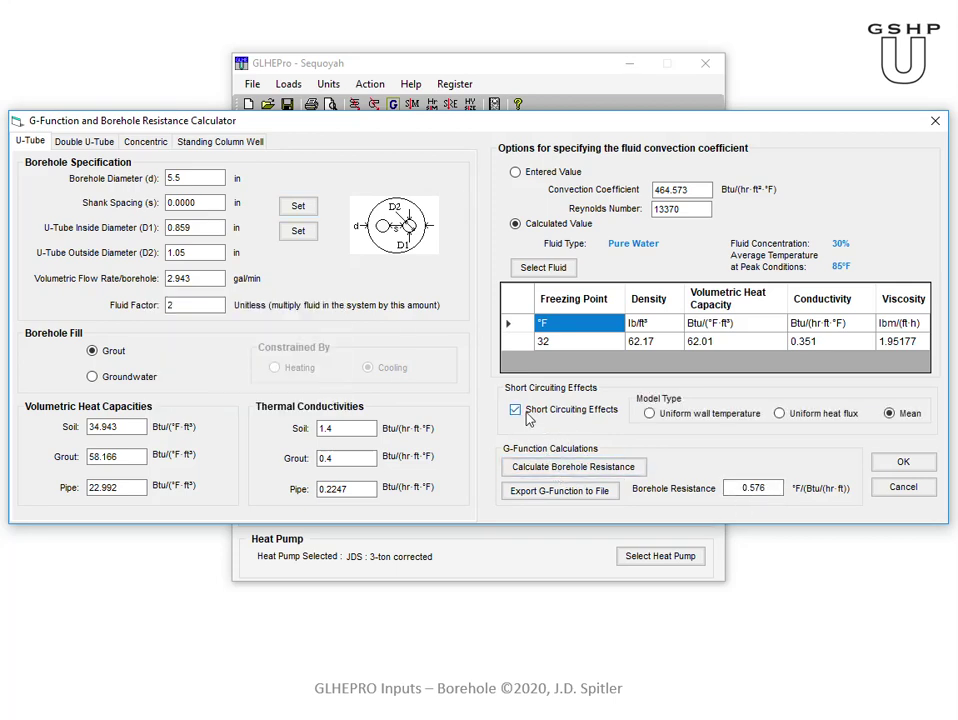
left_click(546, 467)
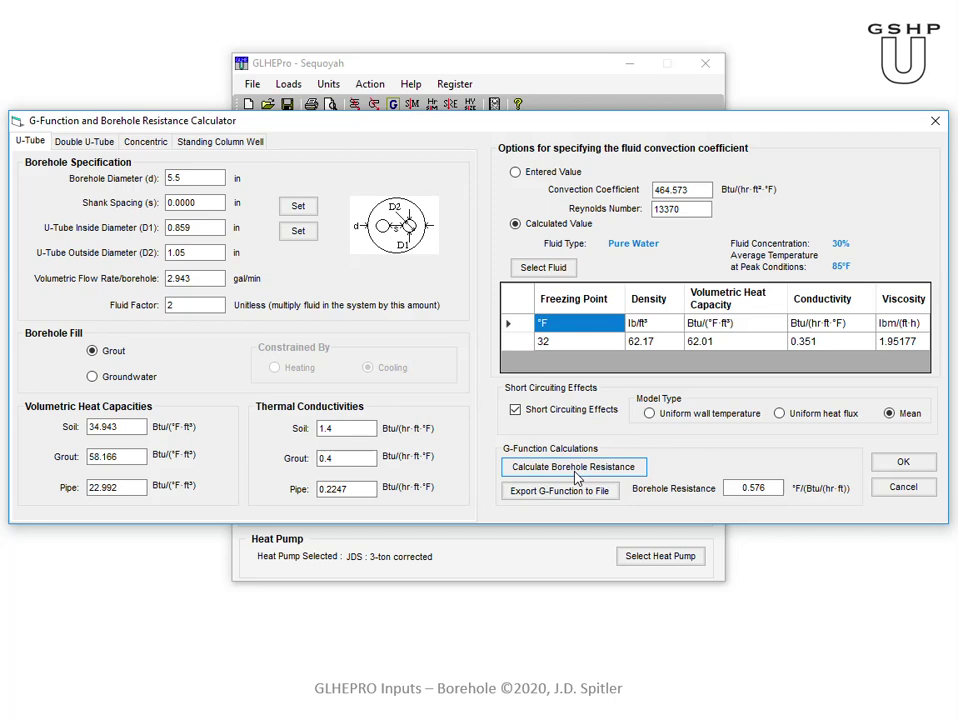
left_click(575, 470)
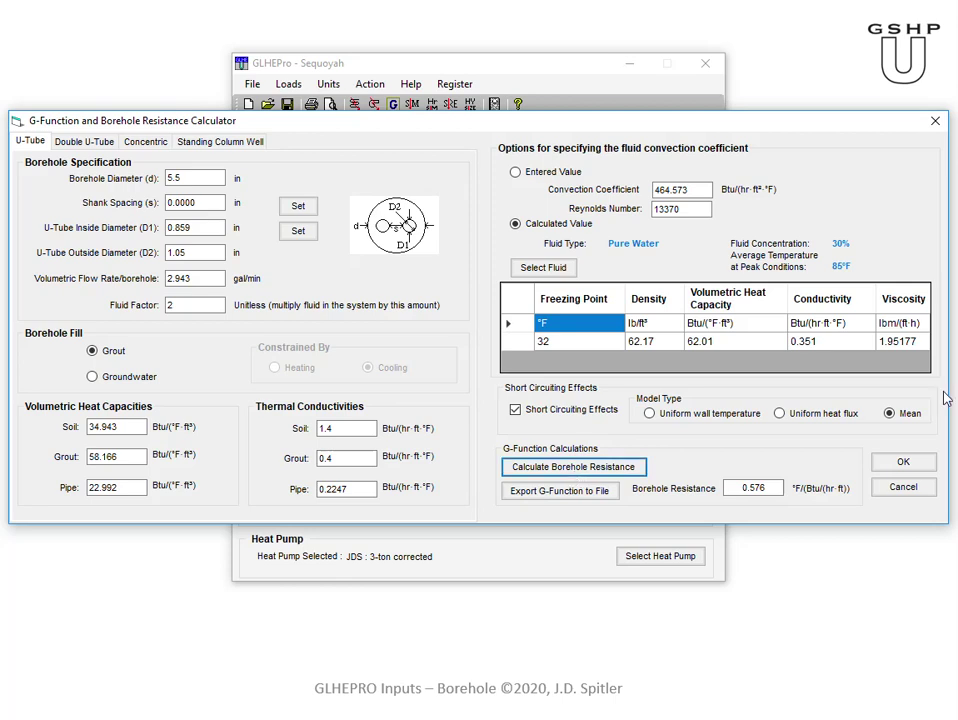